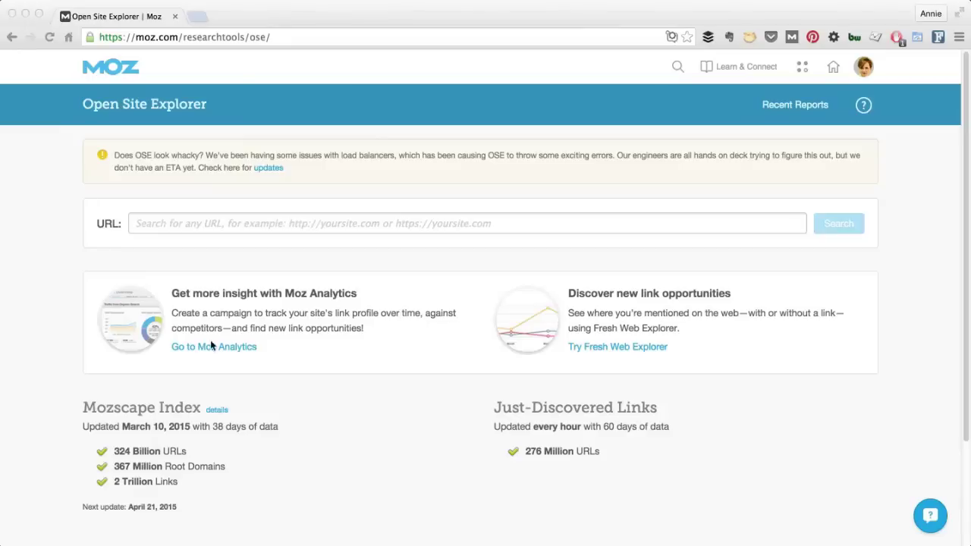
click(163, 223)
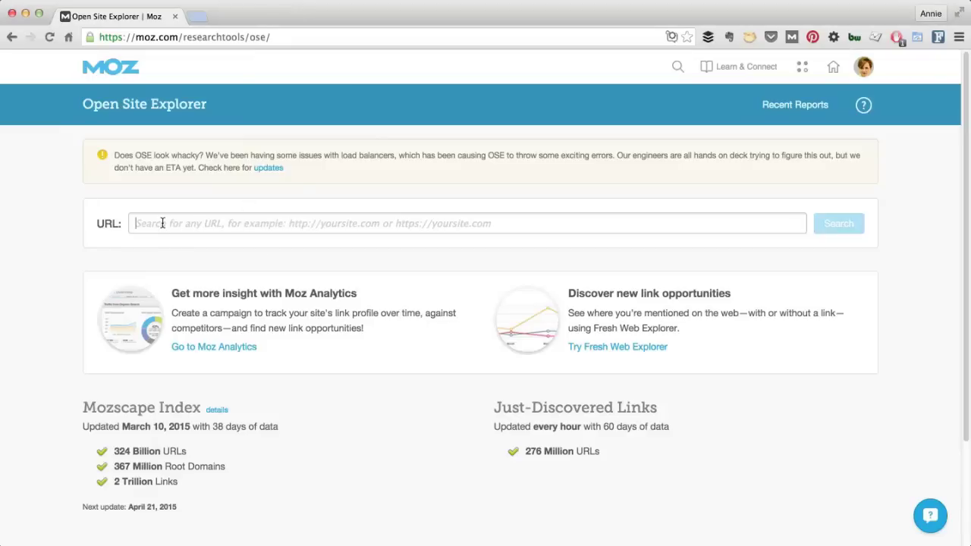
text(www)
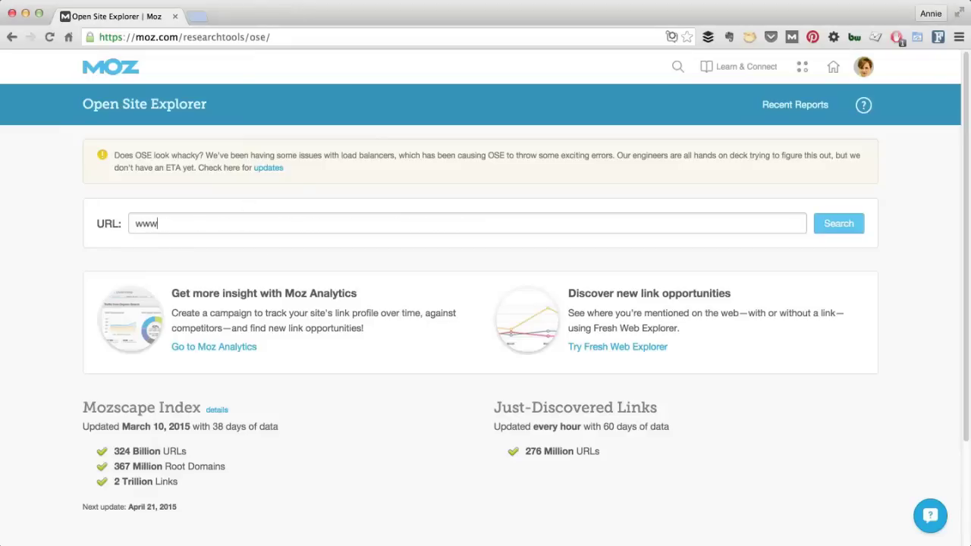
text(.annielytics.com)
key(Return)
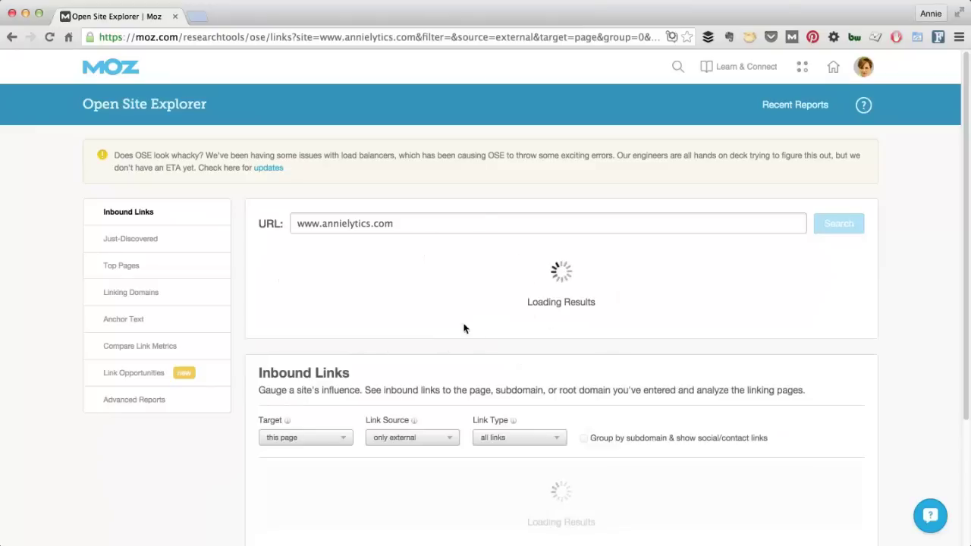
Change the link target to 'this root domain'
scroll(304, 383, down, 2)
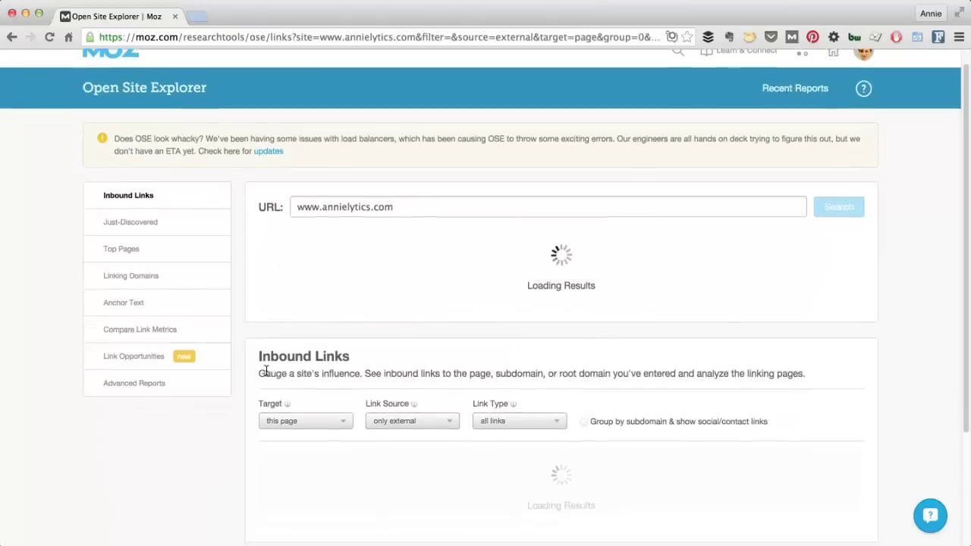
scroll(334, 386, down, 1)
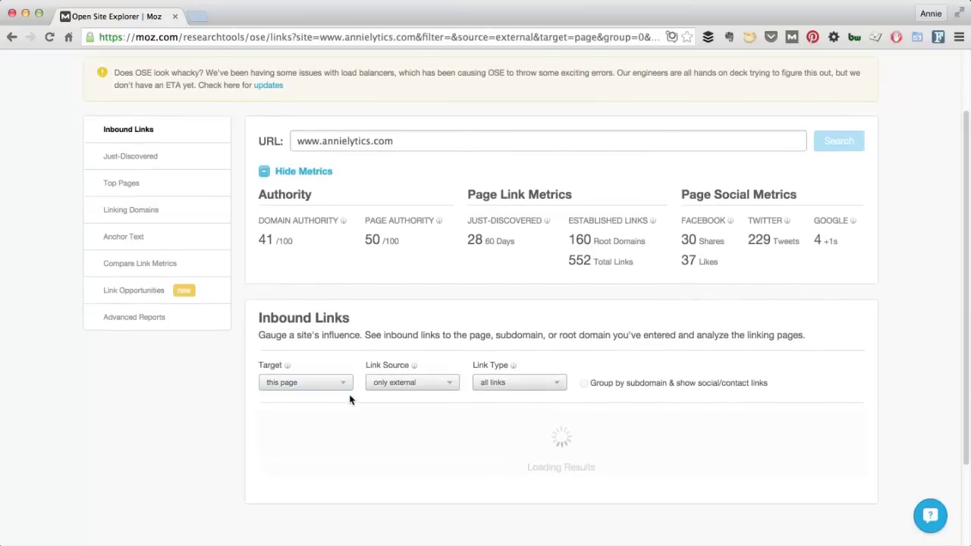
click(343, 385)
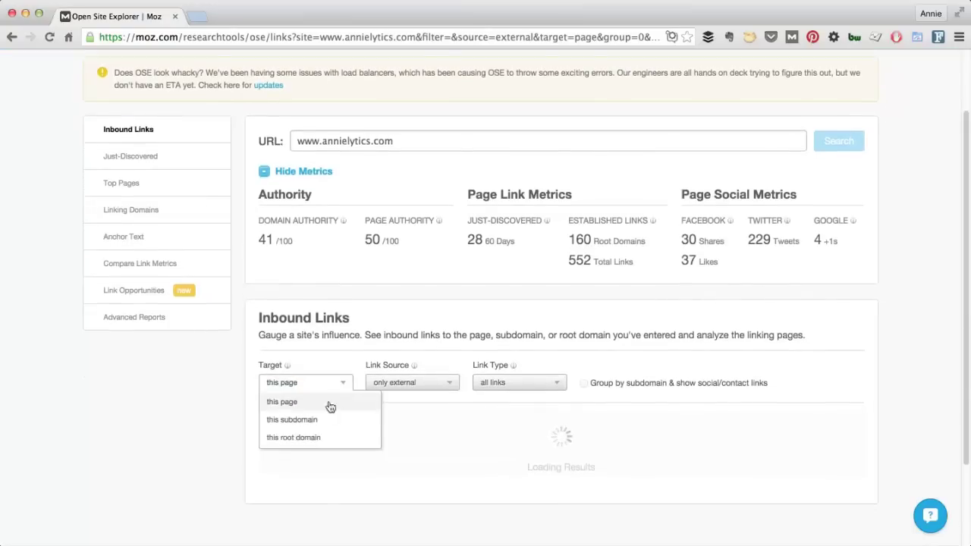
click(311, 440)
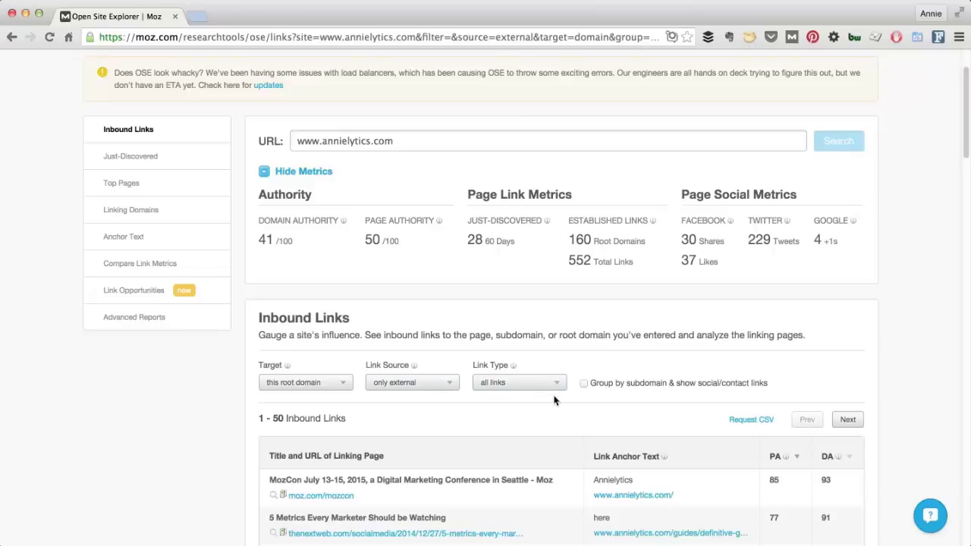
scroll(595, 405, down, 1)
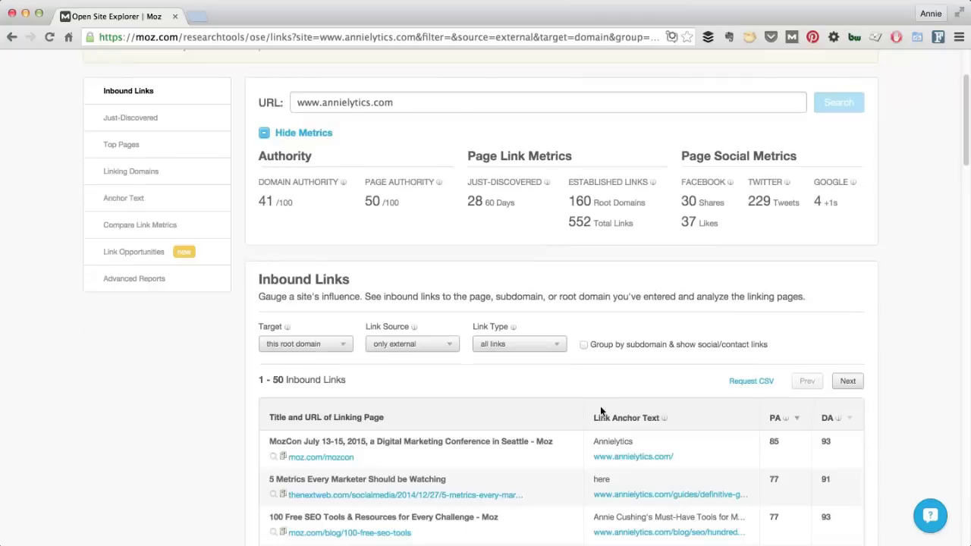
Turn on 'Group by subdomain & show social/contact links' for the inbound links
click(583, 346)
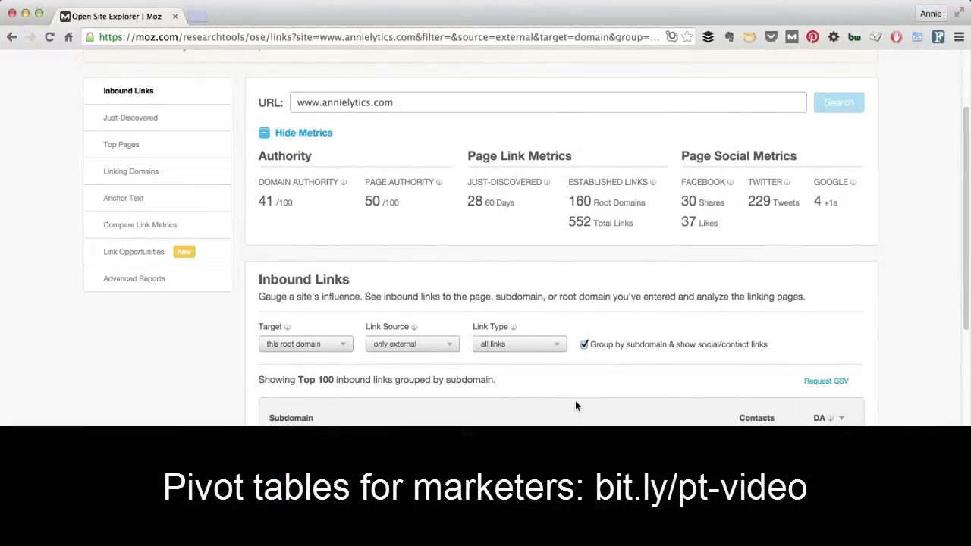
scroll(576, 401, down, 5)
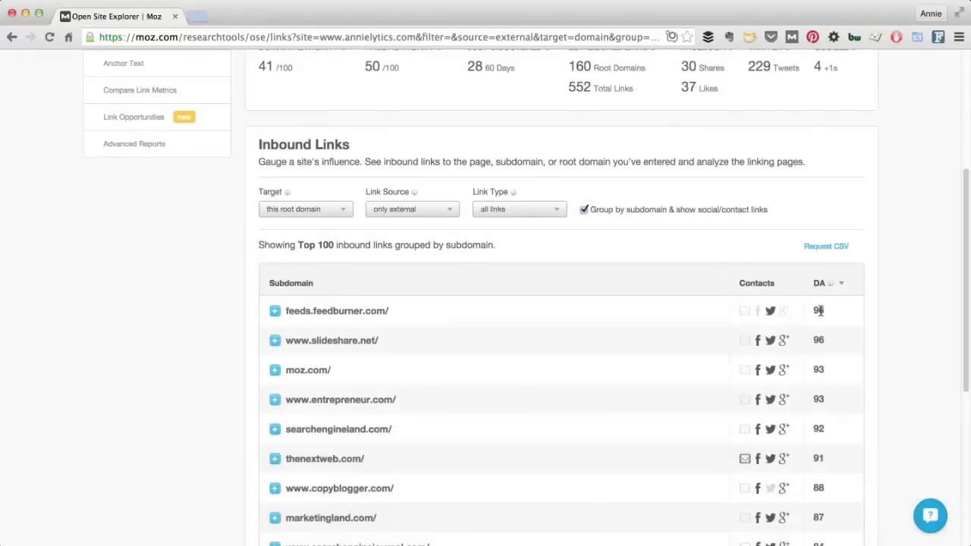
scroll(304, 375, down, 1)
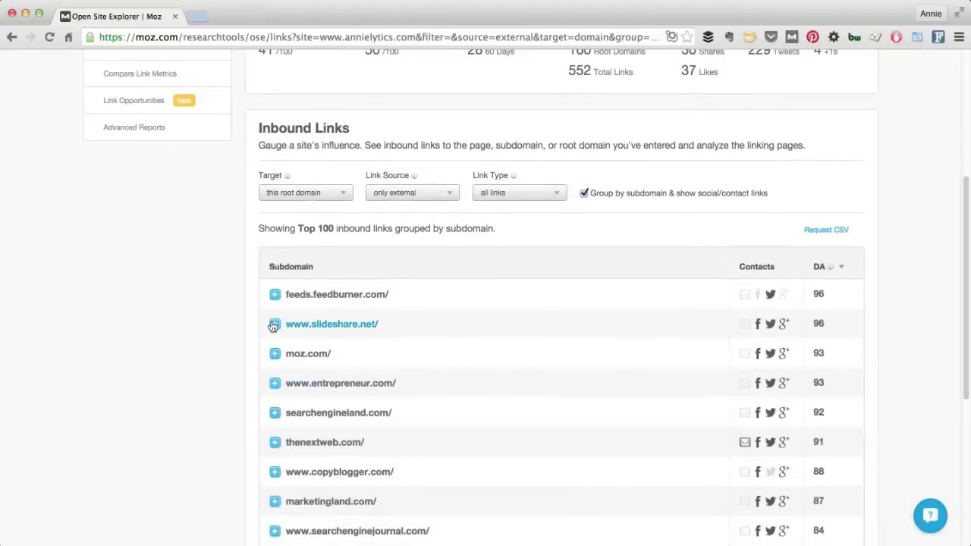
scroll(268, 386, down, 1)
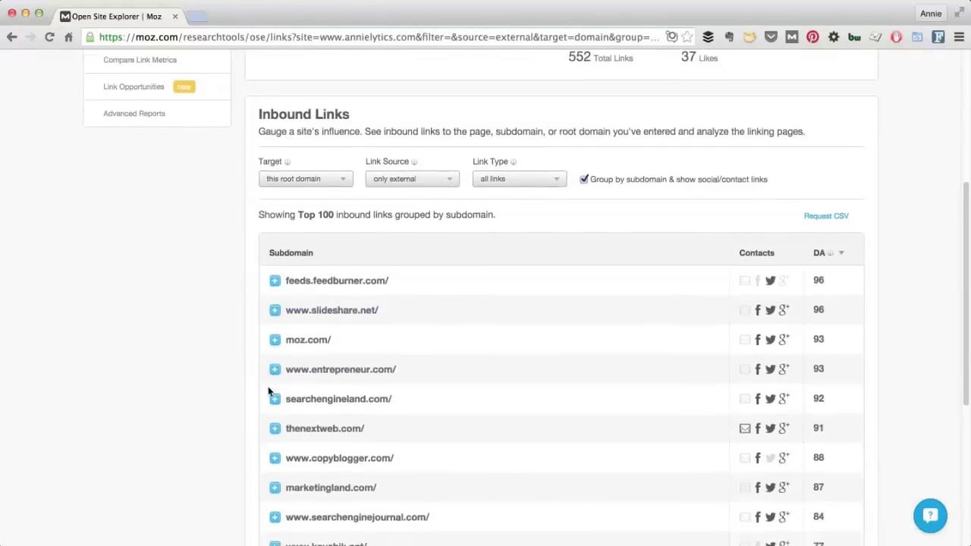
scroll(268, 386, down, 1)
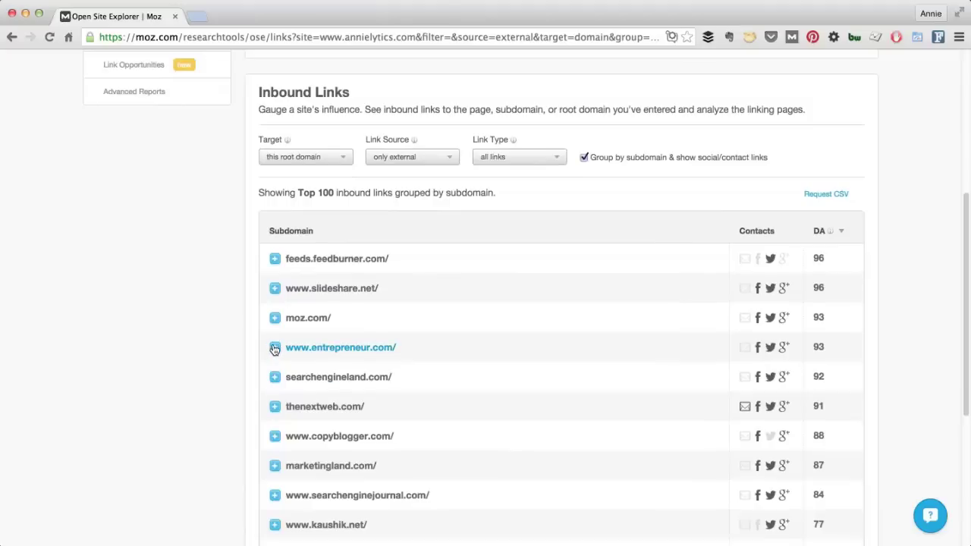
click(274, 348)
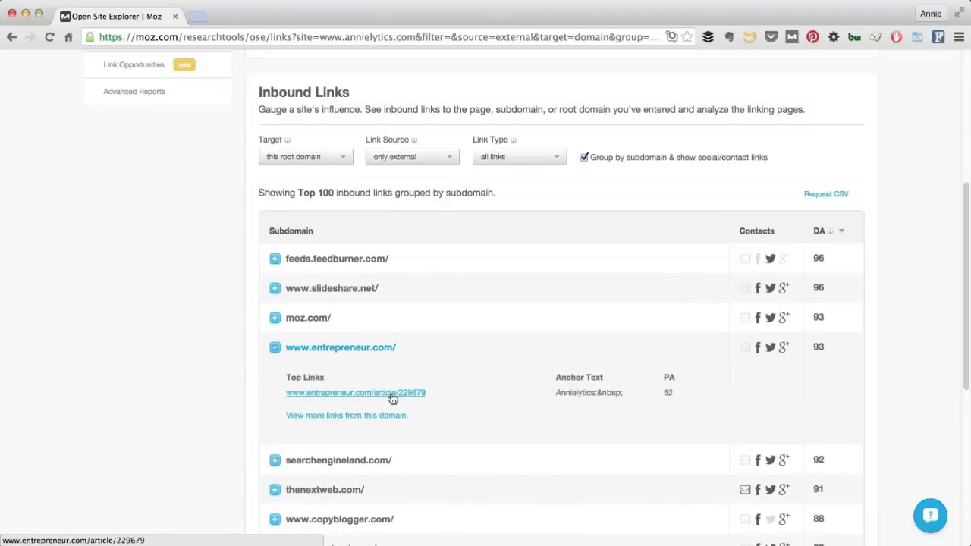
scroll(295, 420, down, 3)
scroll(294, 420, down, 1)
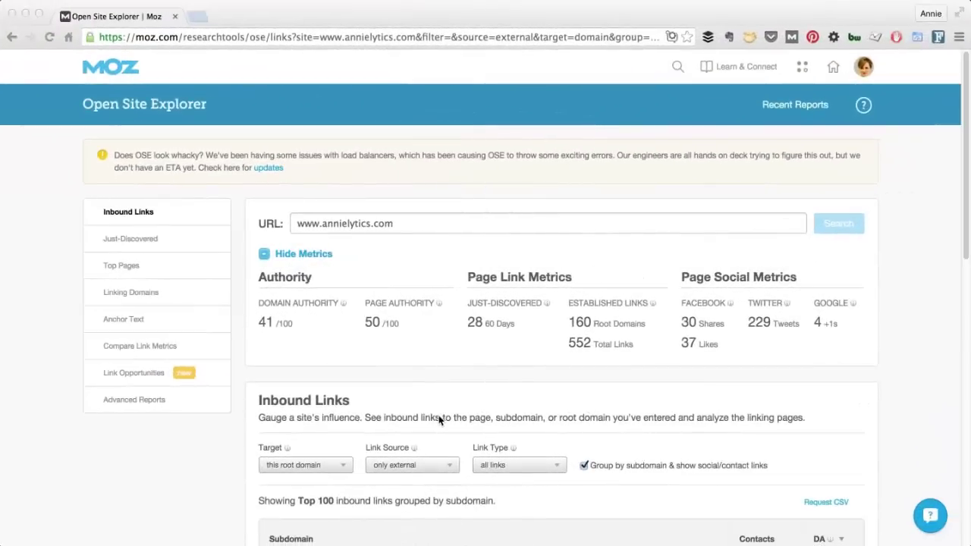
Switch to Excel and show the Live sheet of ose-working-file.xlsx
key(super+Tab)
key(super+Tab)
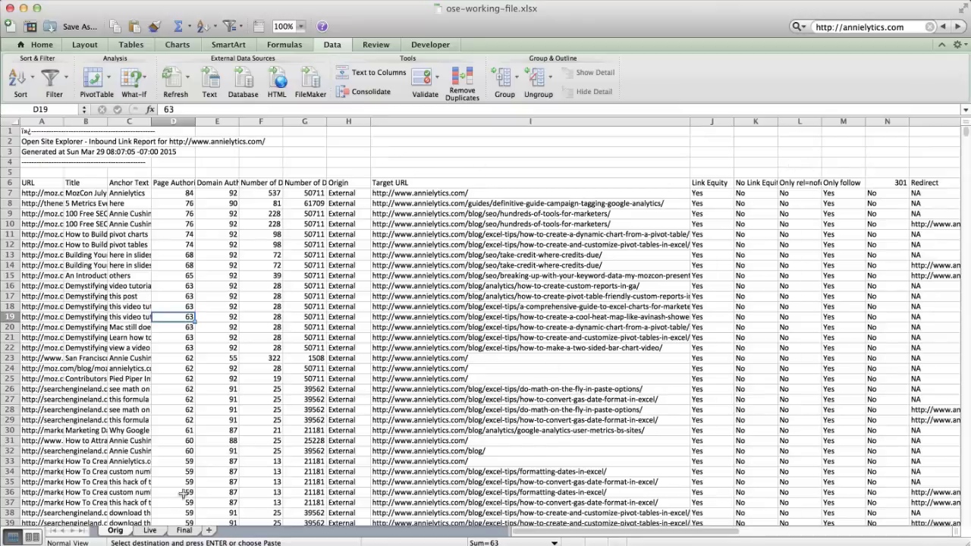
click(155, 532)
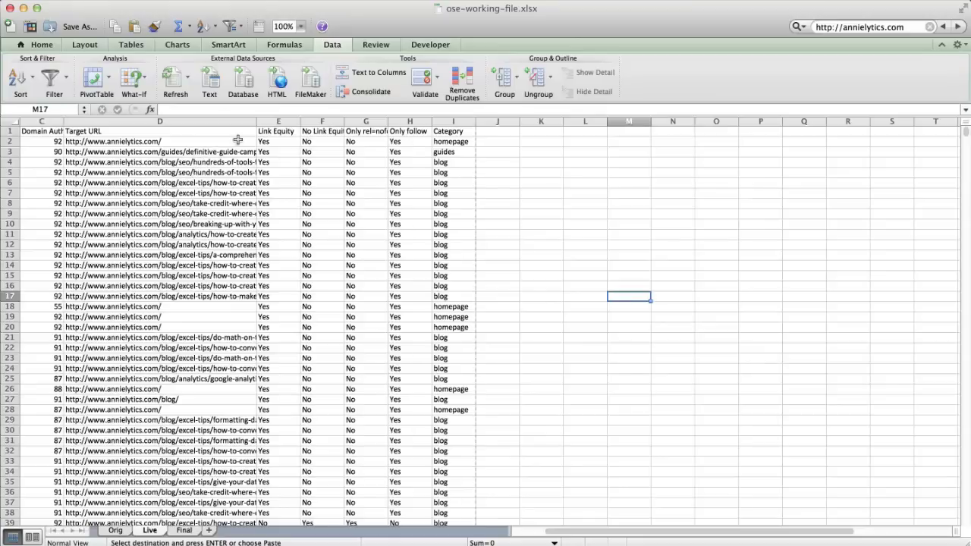
click(450, 132)
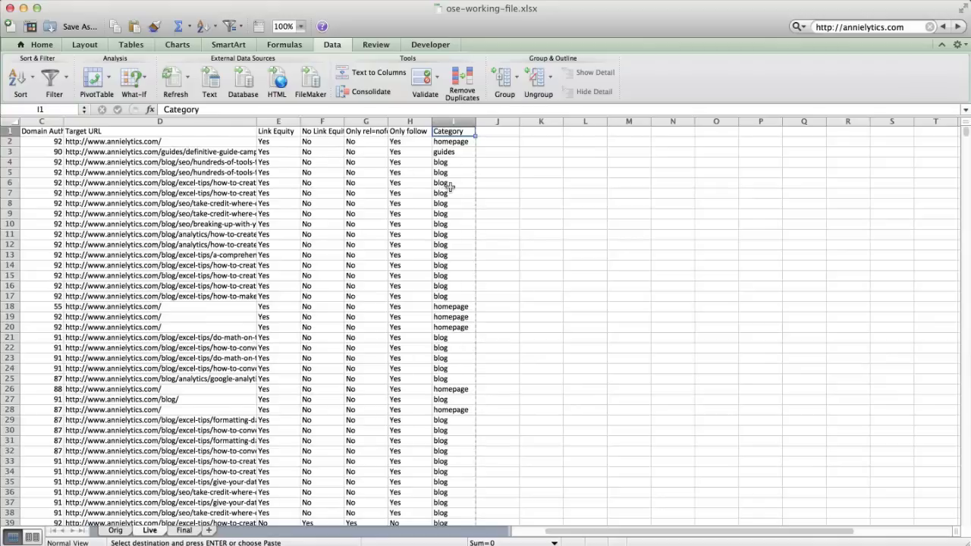
key(Down)
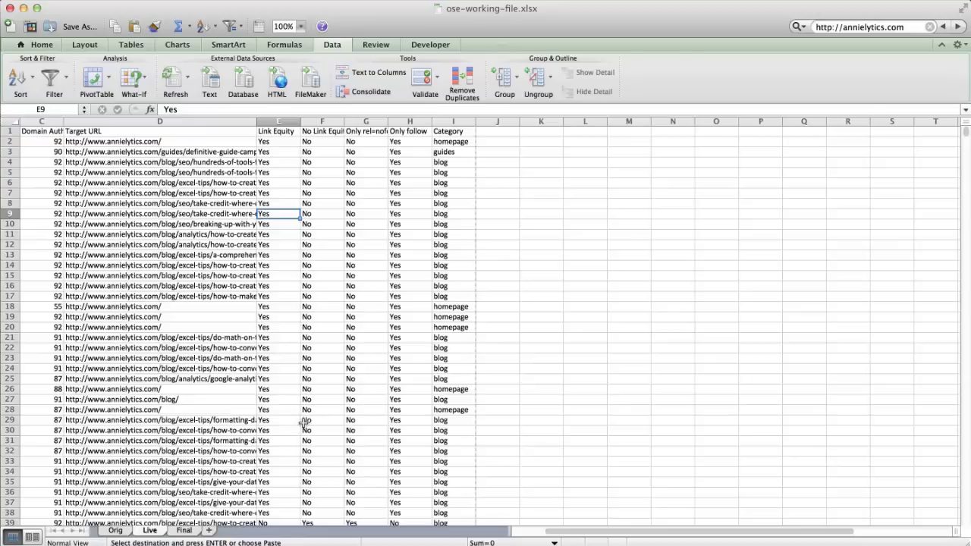
Select all the data, go to the Final sheet, and cancel Paste Special at K1
click(276, 397)
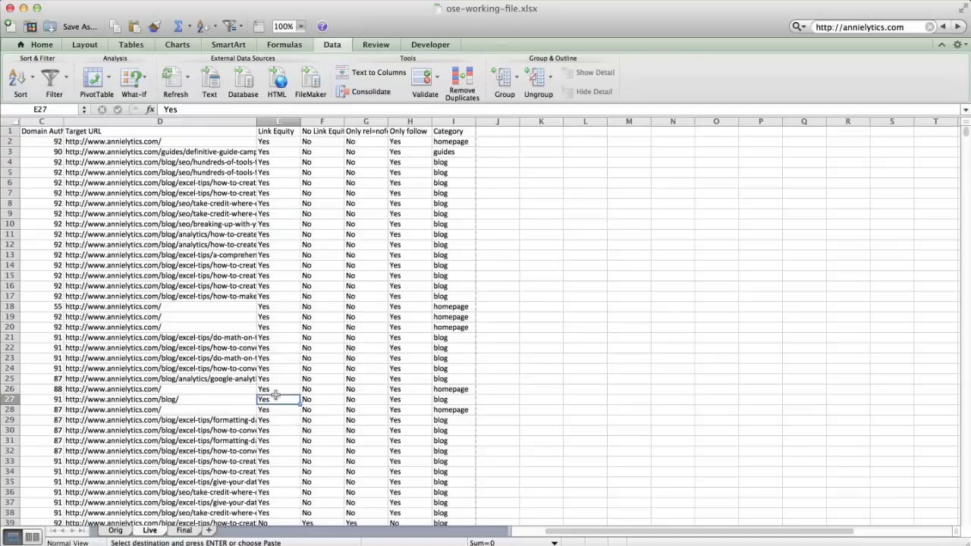
key(super+a)
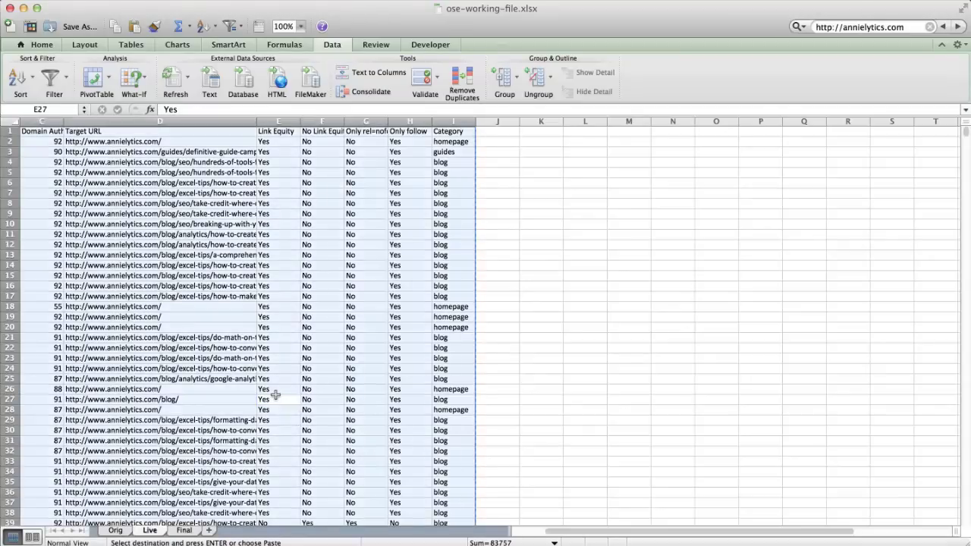
click(185, 531)
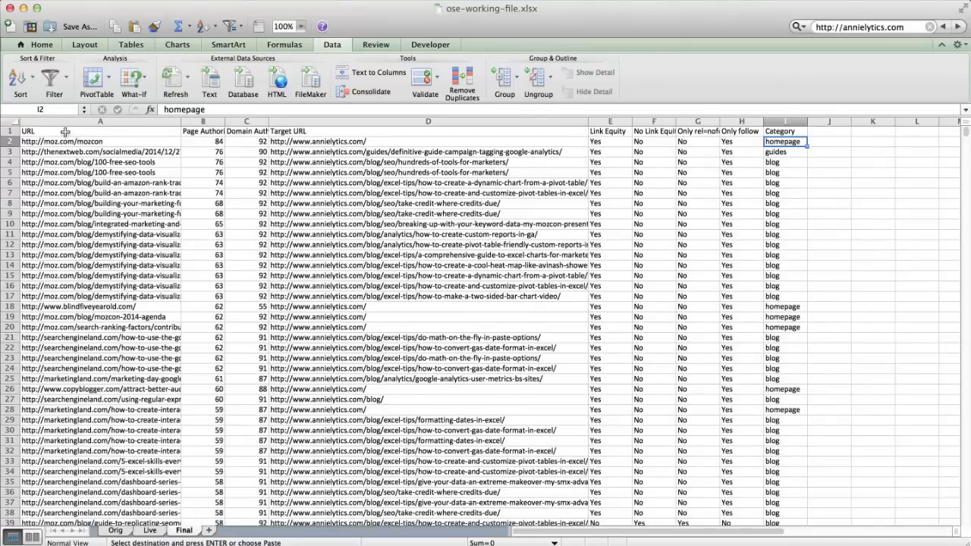
right_click(871, 130)
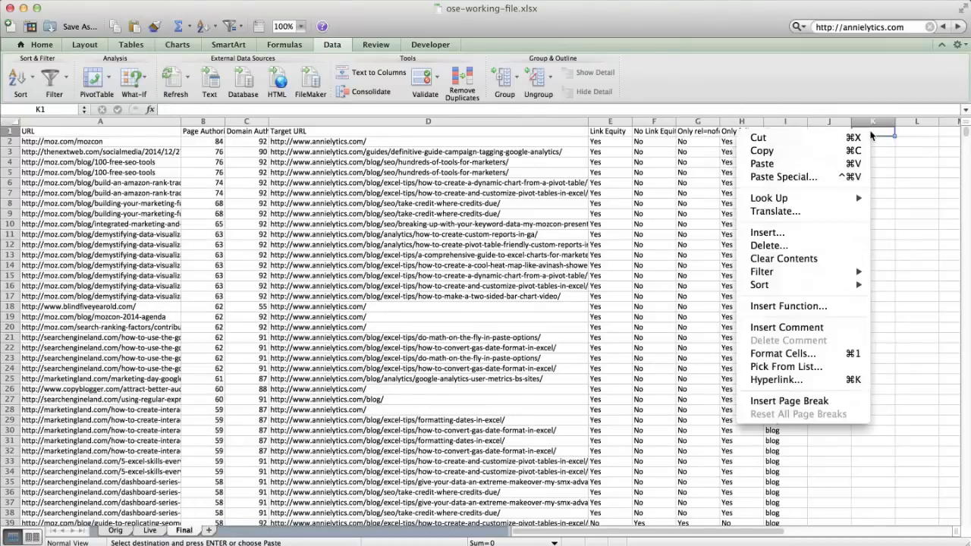
click(829, 175)
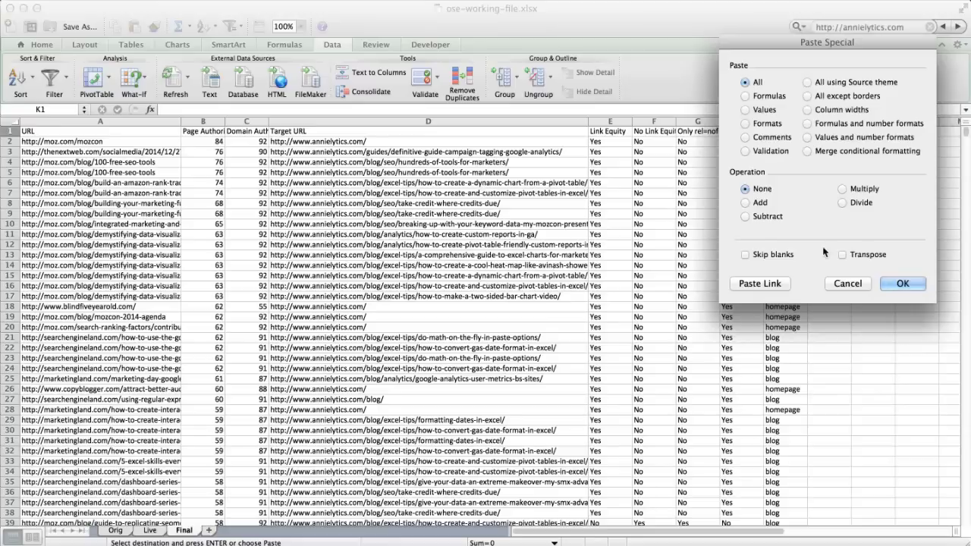
click(849, 285)
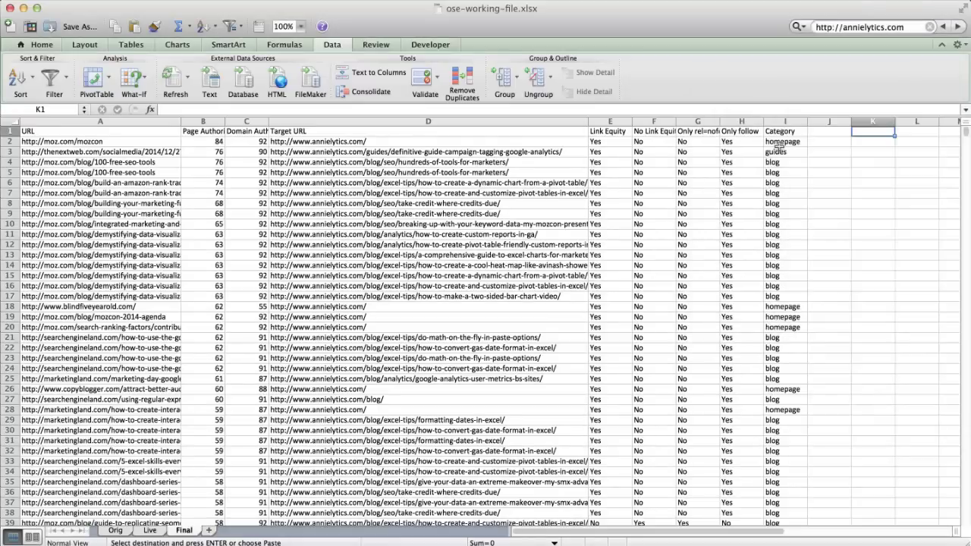
click(779, 142)
click(777, 153)
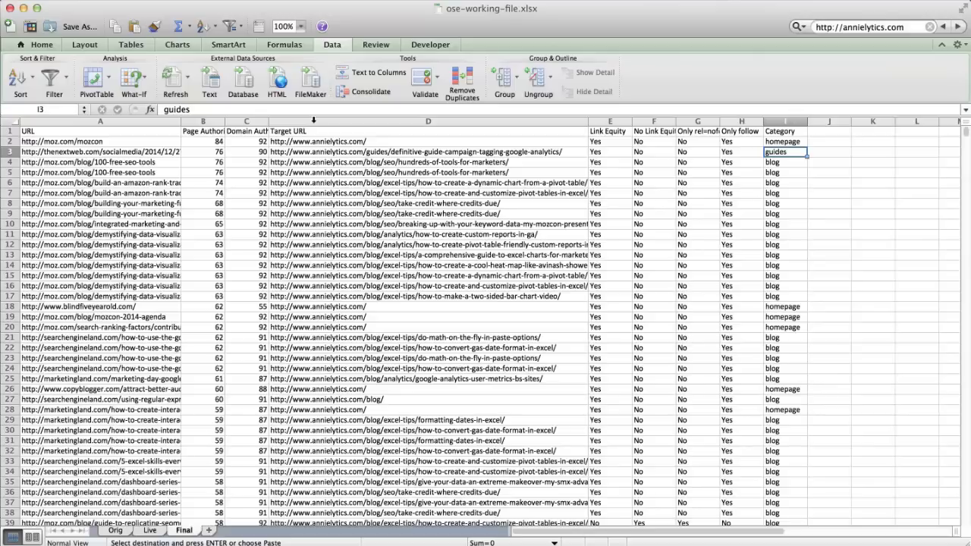
click(313, 120)
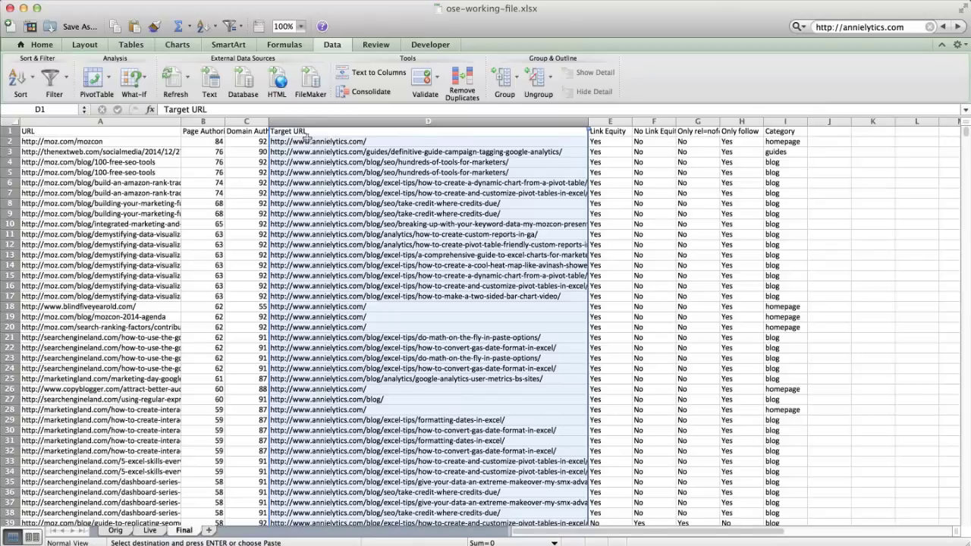
key(super+f)
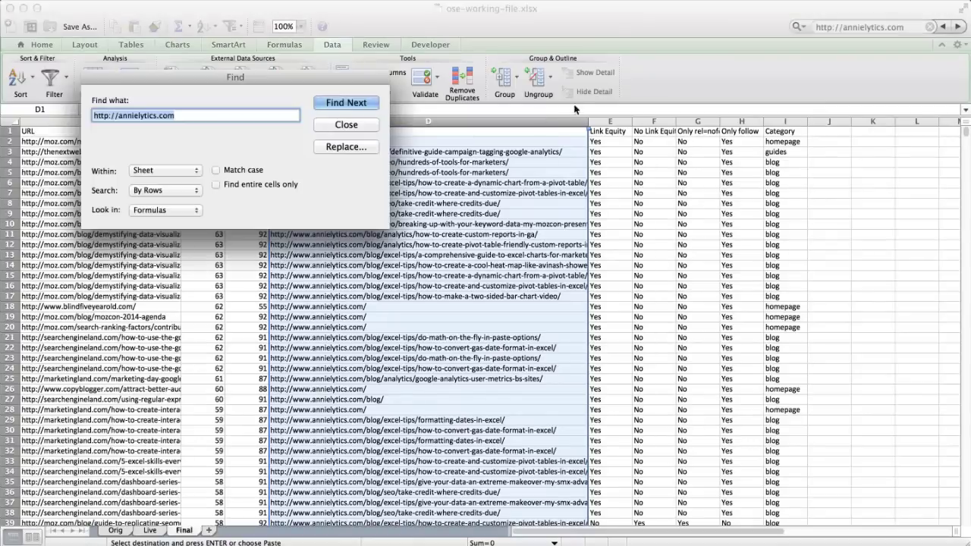
click(188, 115)
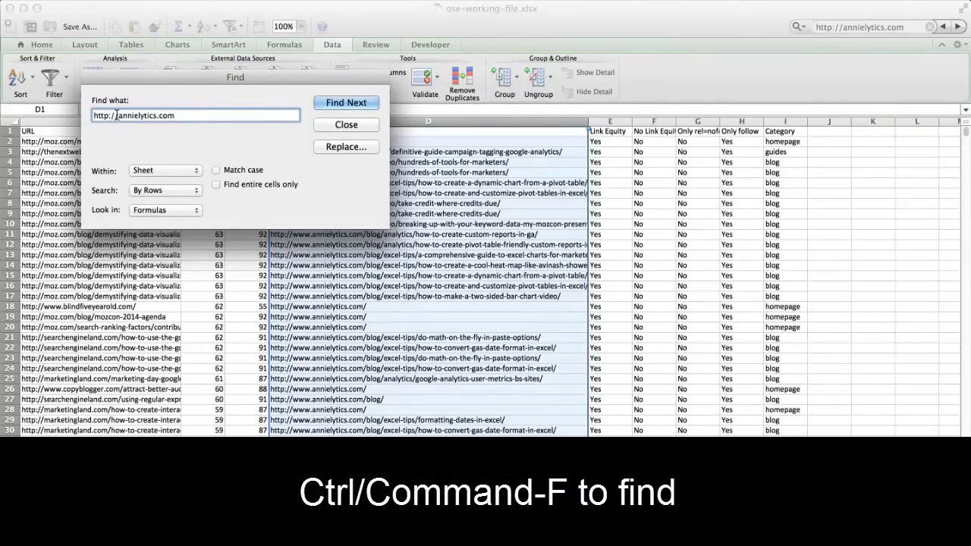
click(336, 146)
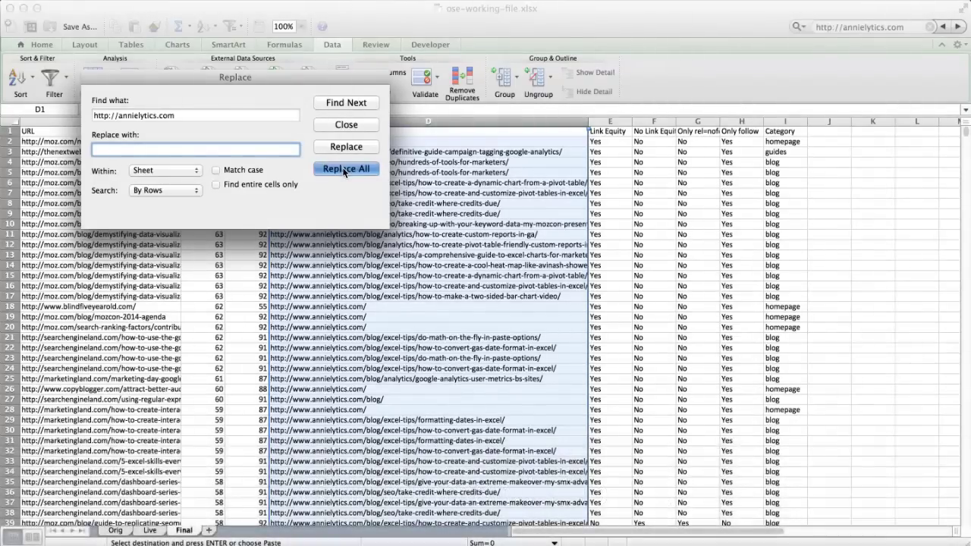
click(345, 170)
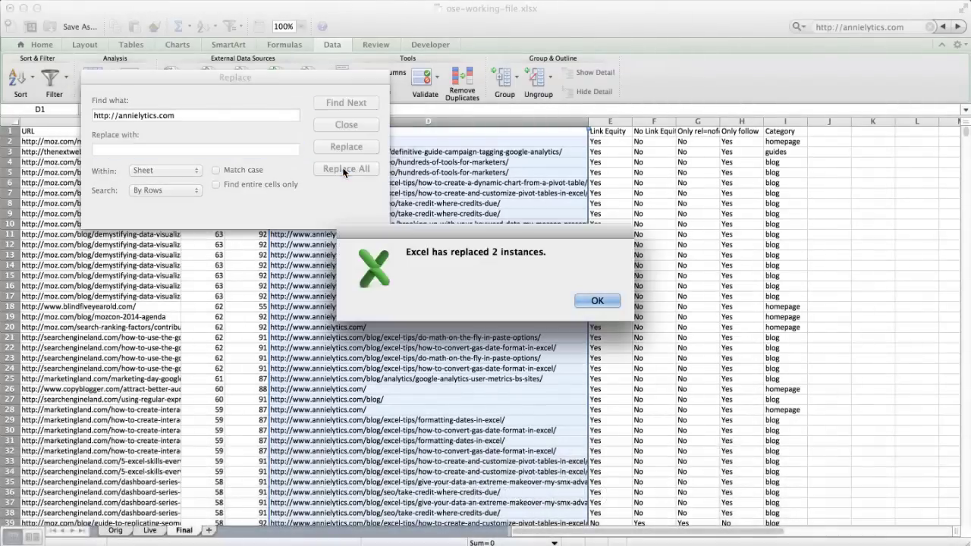
click(598, 301)
click(118, 117)
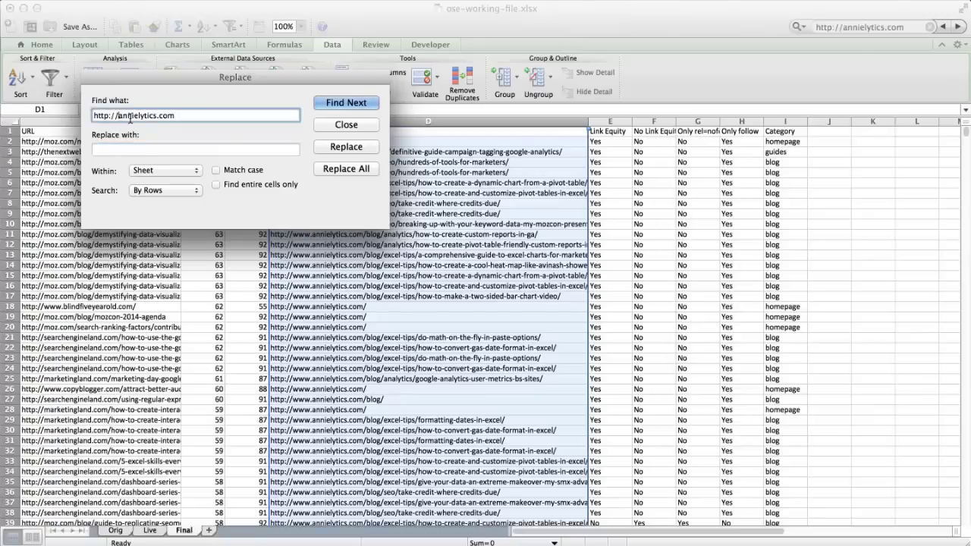
text(www.)
click(344, 169)
click(598, 301)
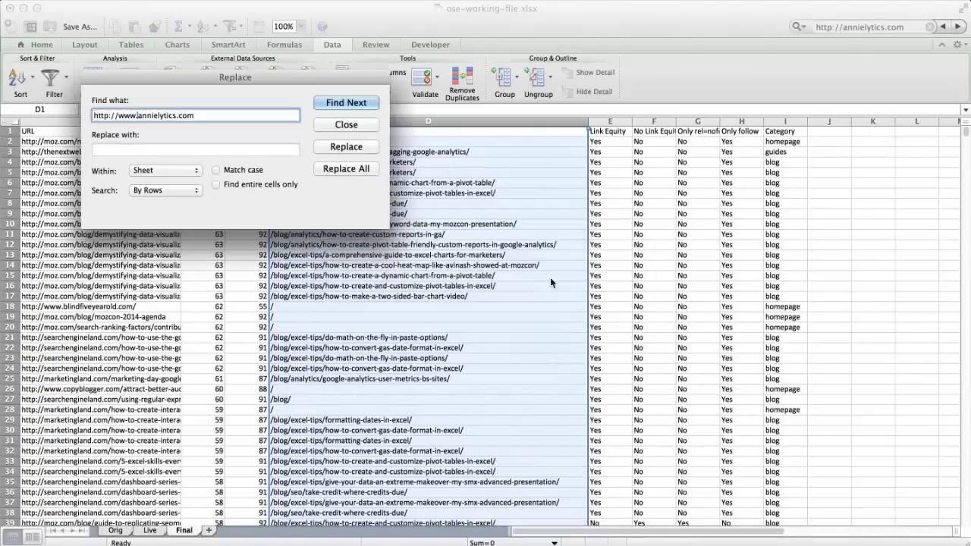
click(107, 115)
text(s)
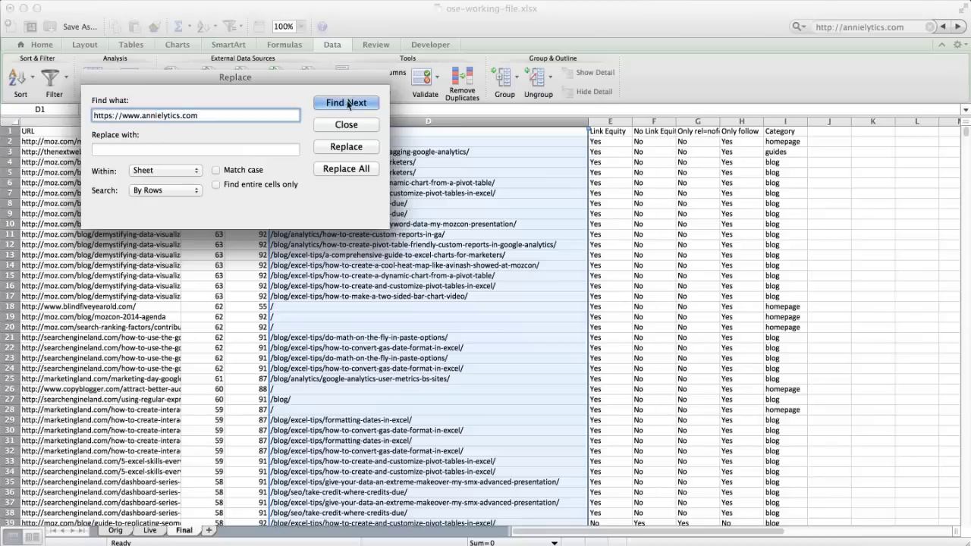
click(348, 170)
click(609, 302)
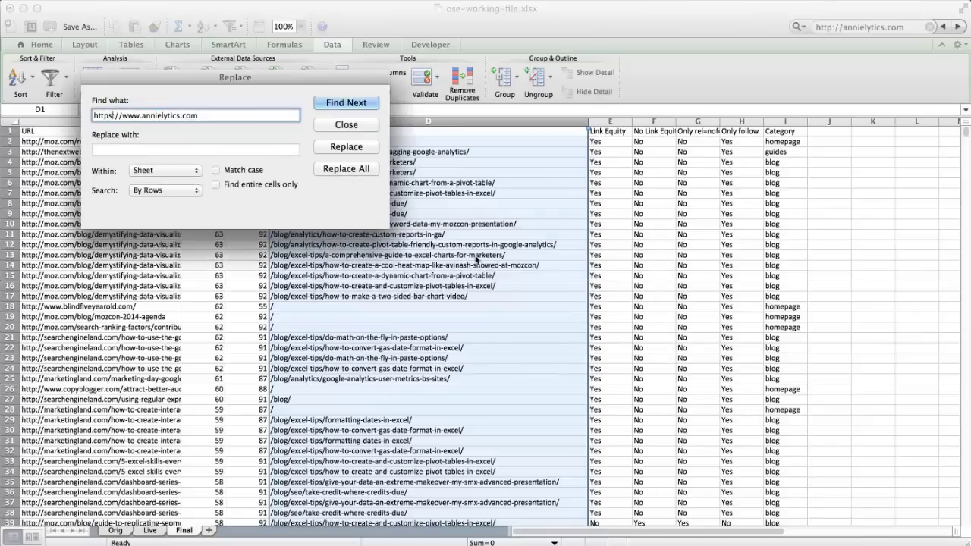
click(346, 125)
click(347, 192)
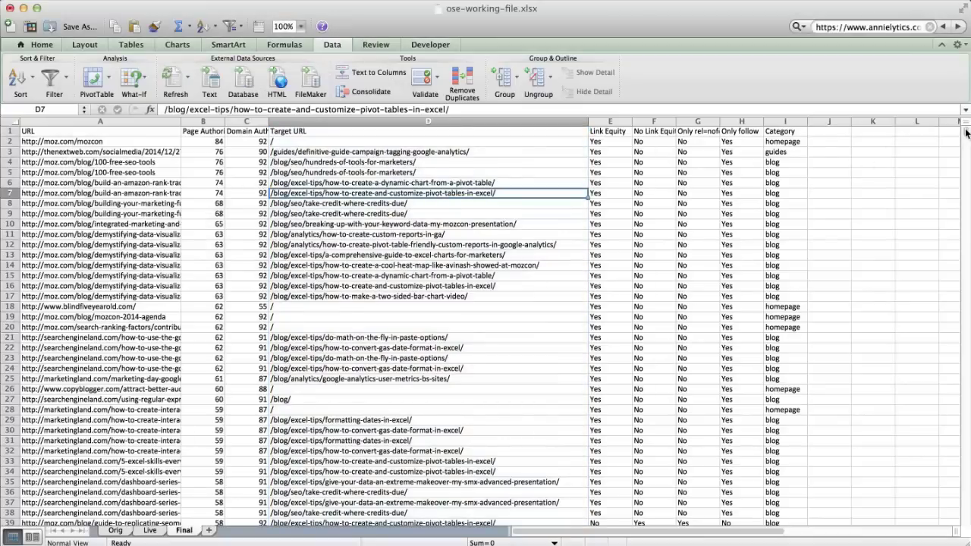
mouse_move(966, 133)
mouse_down()
mouse_move(966, 247)
mouse_move(967, 133)
mouse_up()
Copy the cleaned table and paste it at A1 in ose-final.xlsx
click(212, 252)
key(super+a)
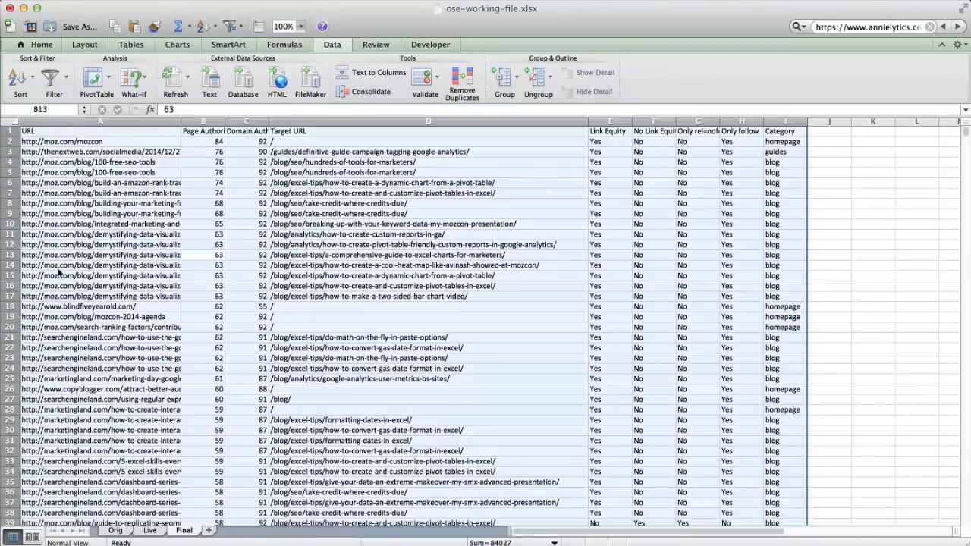
key(super+c)
key(super+grave)
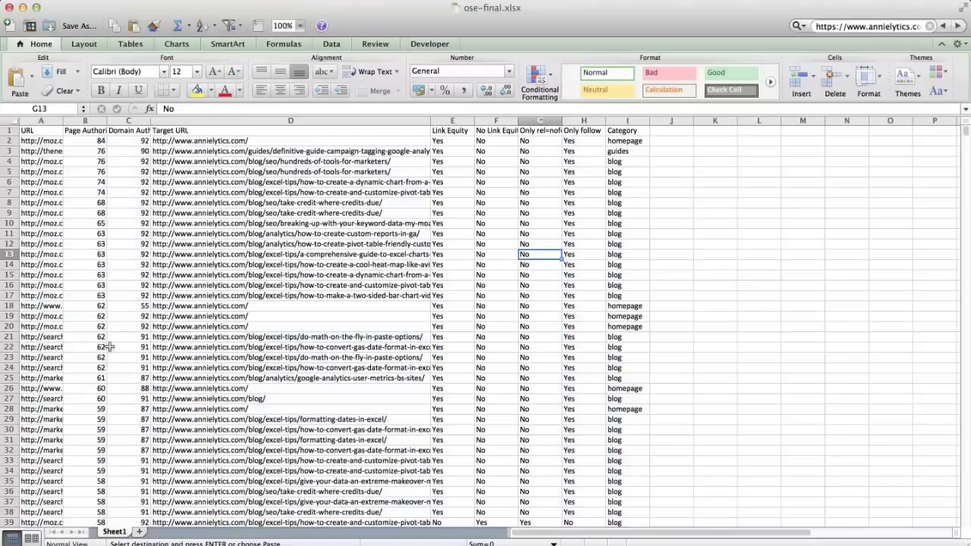
click(27, 131)
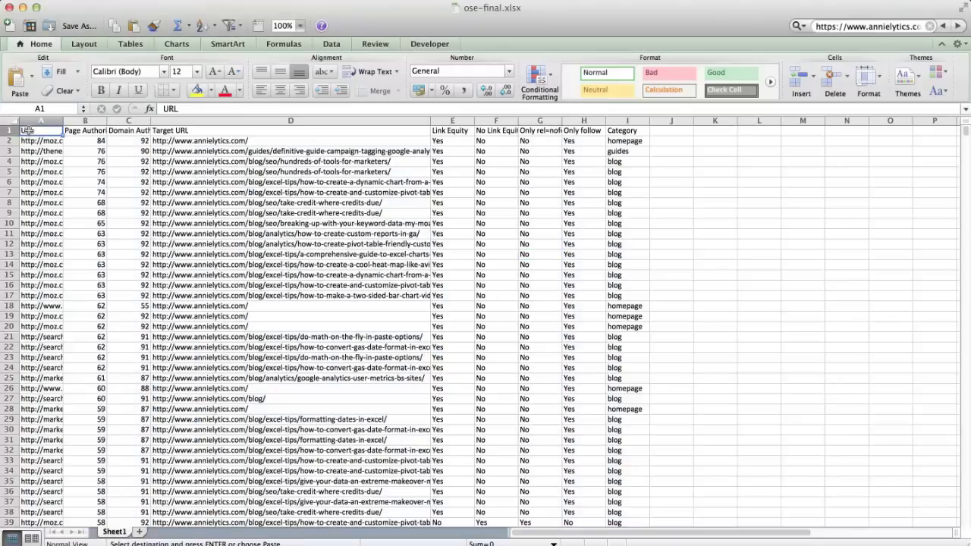
key(super+v)
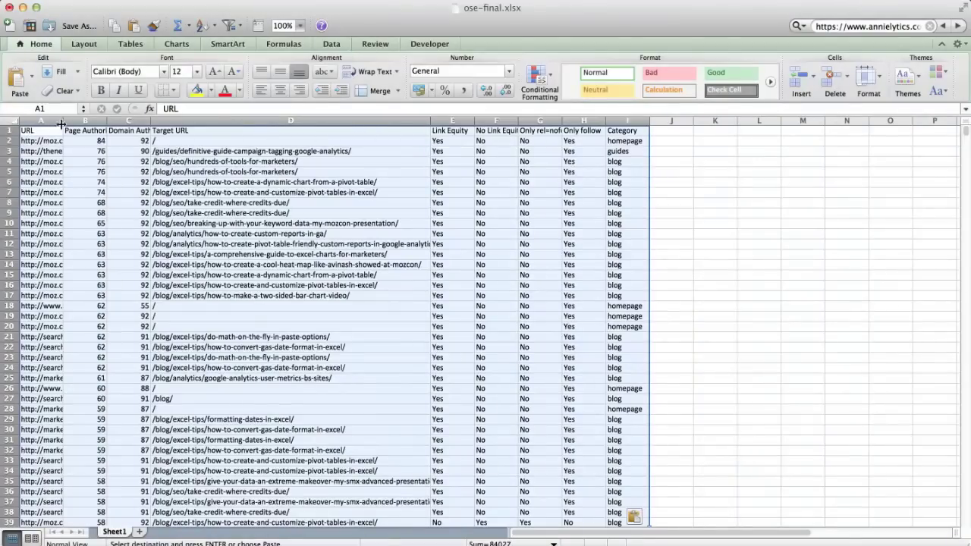
Widen column A to show full URLs and clear the selection
drag(62, 118, 234, 118)
click(271, 223)
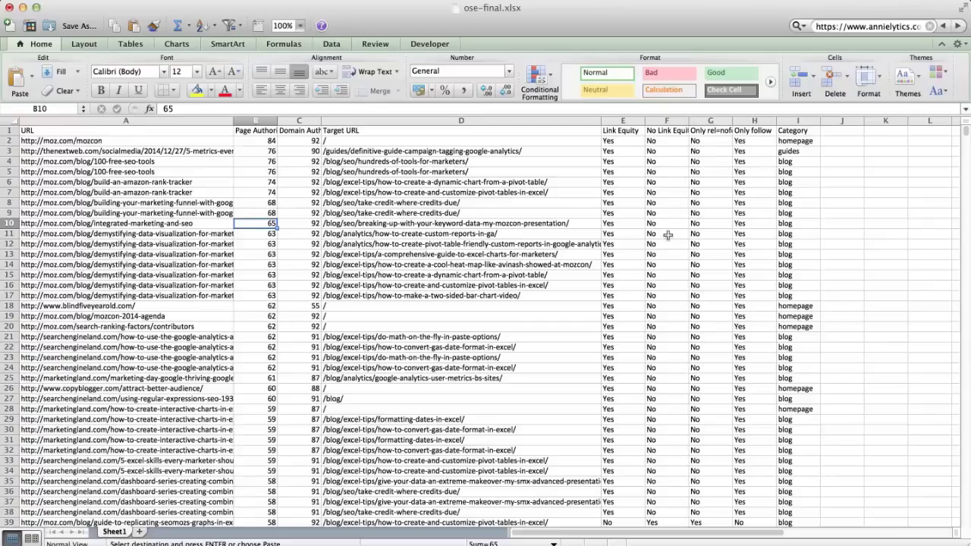
key(Escape)
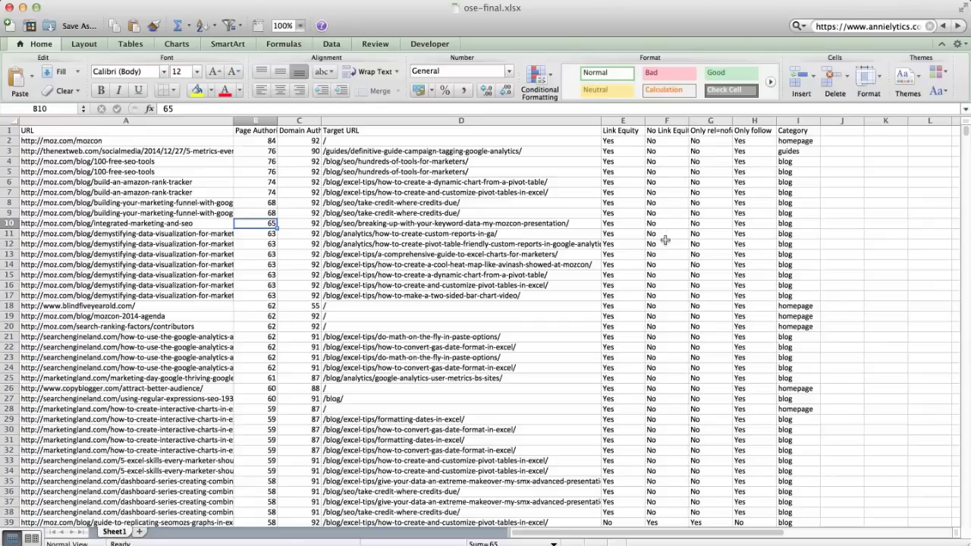
Open Fusion Tables and import ose-final.xlsx from the computer, keeping row 1 as column names
click(352, 544)
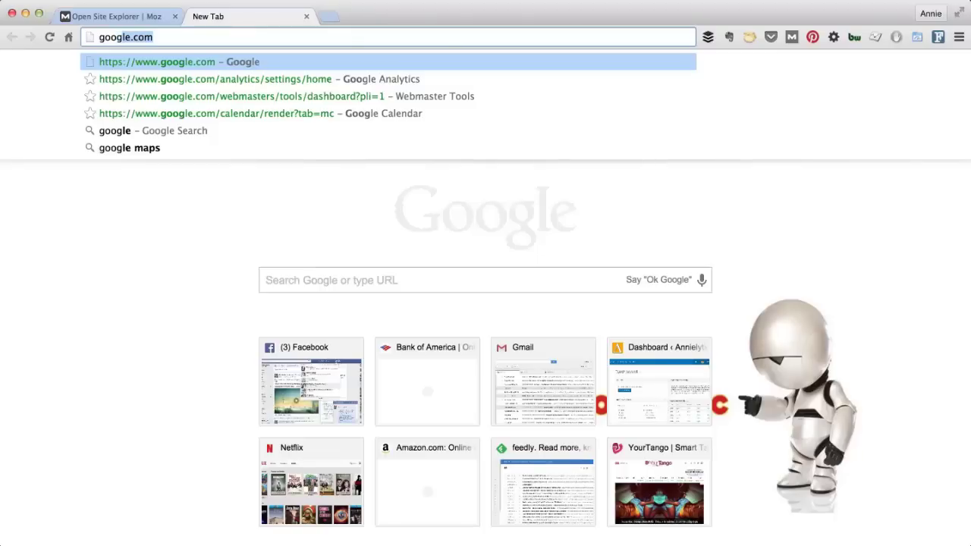
text(gle.com/fusiontables/data?dsrcid=implicit)
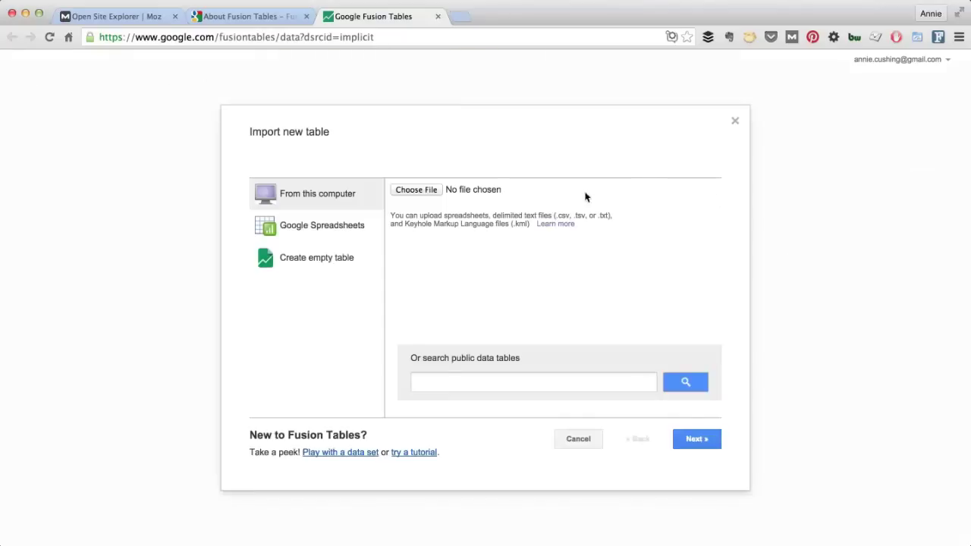
click(424, 190)
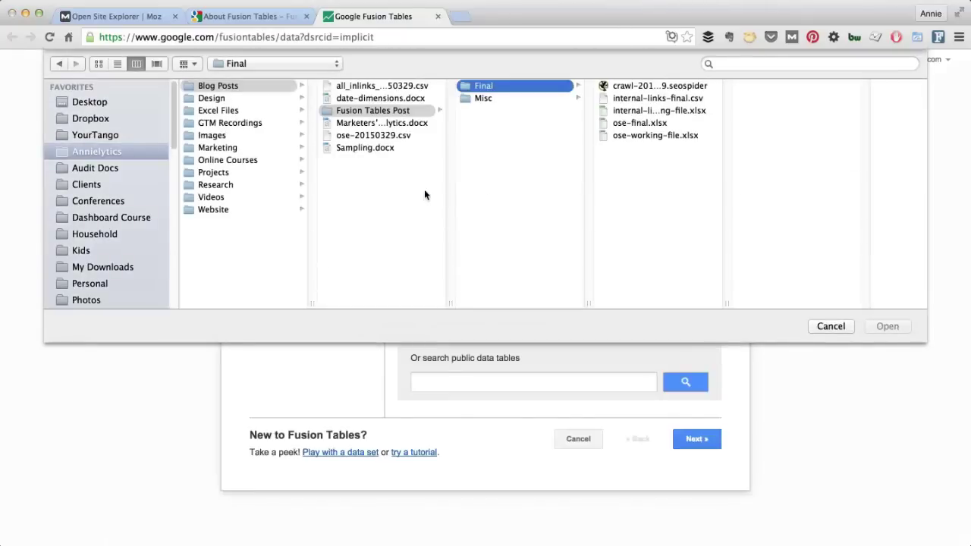
double_click(623, 123)
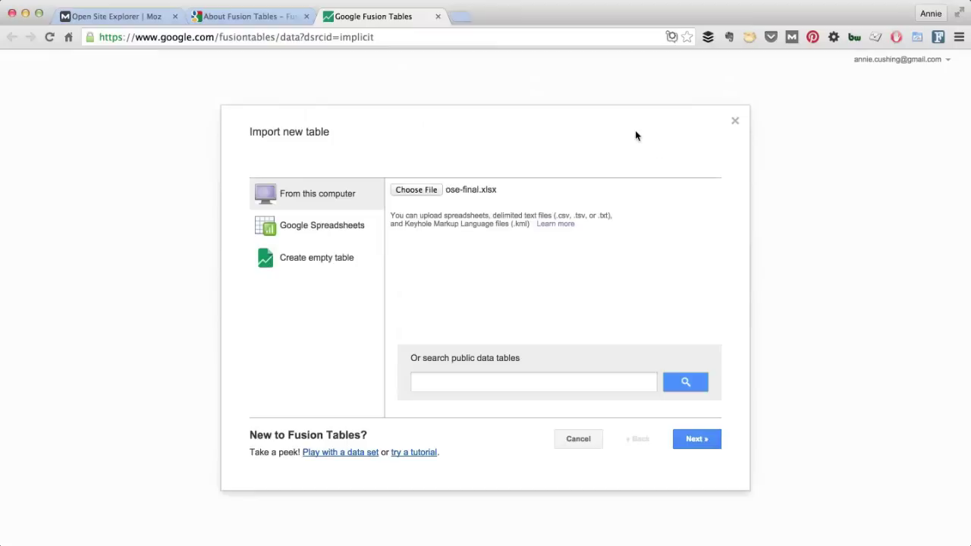
click(703, 438)
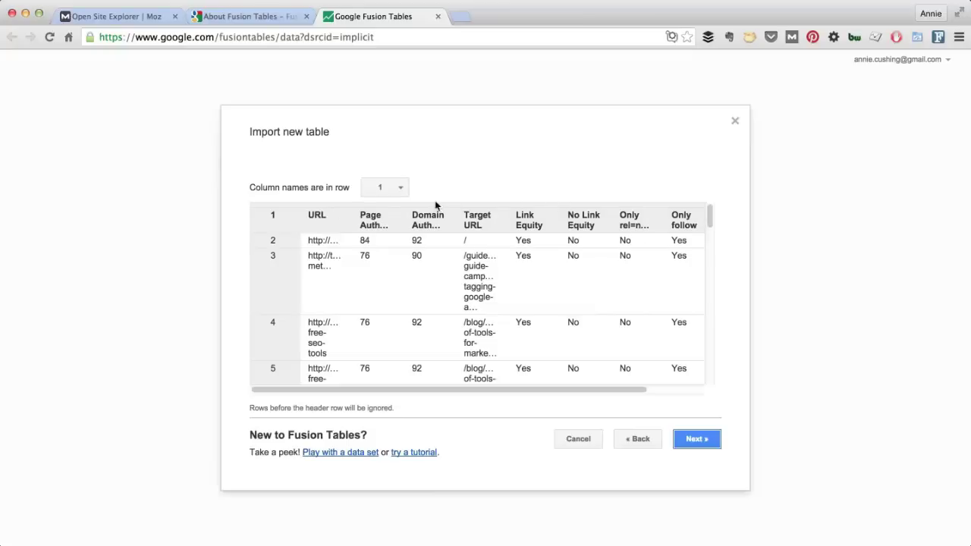
click(397, 189)
click(397, 189)
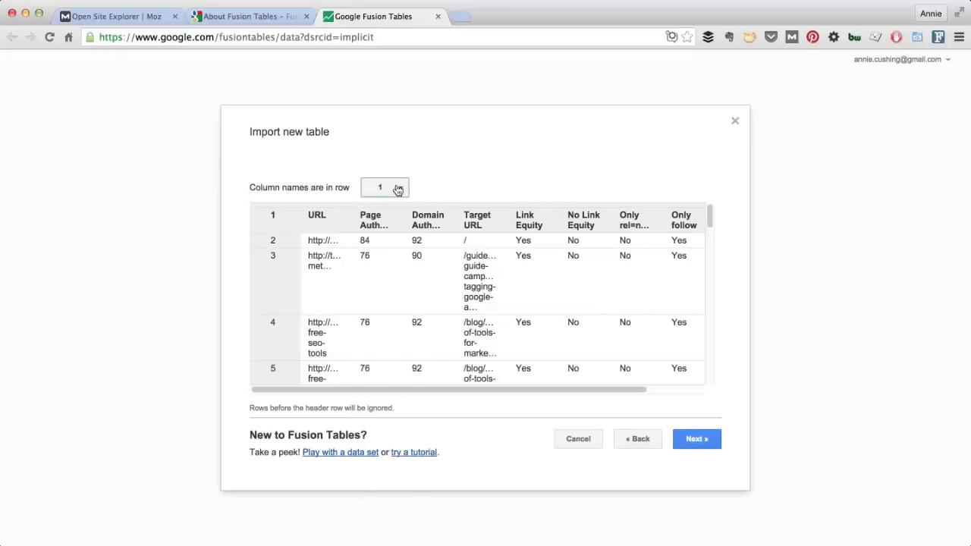
Name the table 'Annielytics.com Backlinks' and finish the import
click(702, 440)
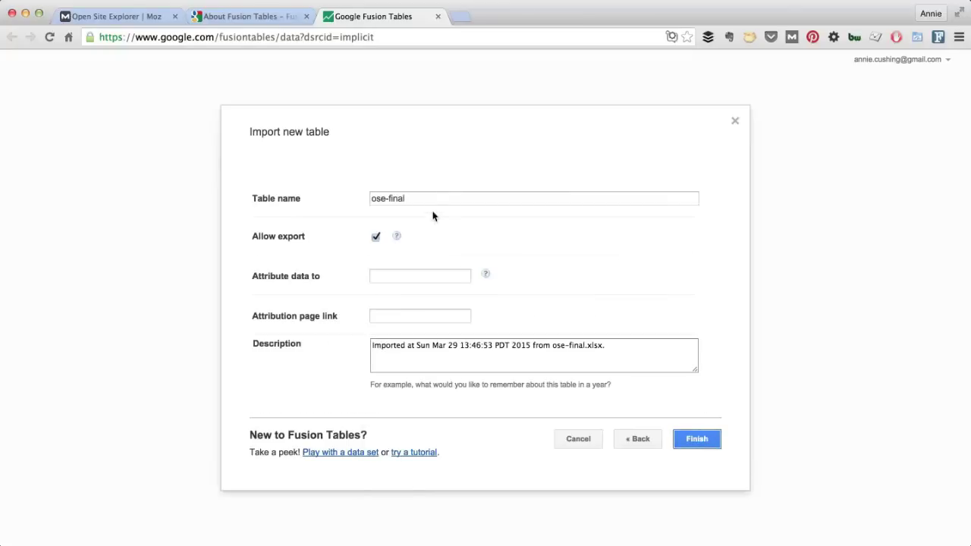
drag(430, 198, 352, 187)
text(Annielytics.com Backlinks)
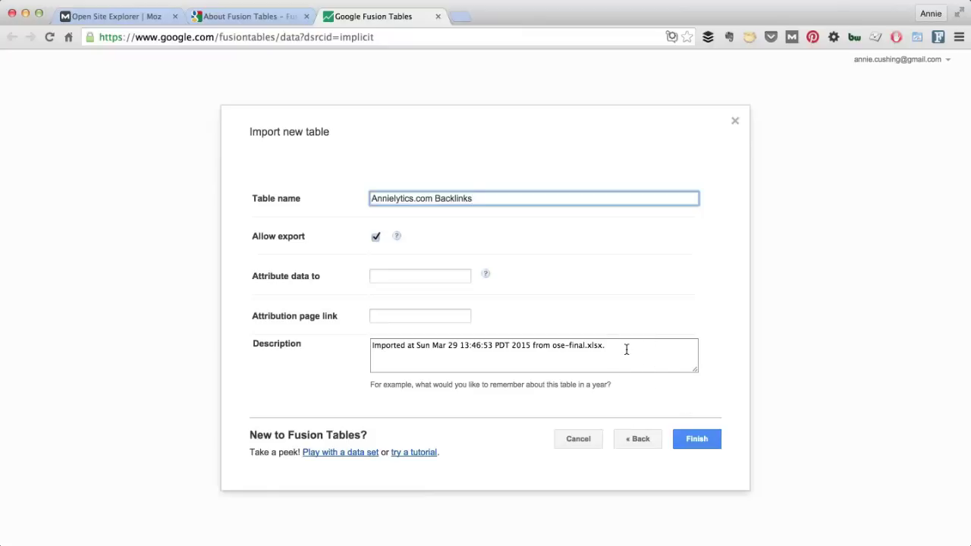
click(687, 437)
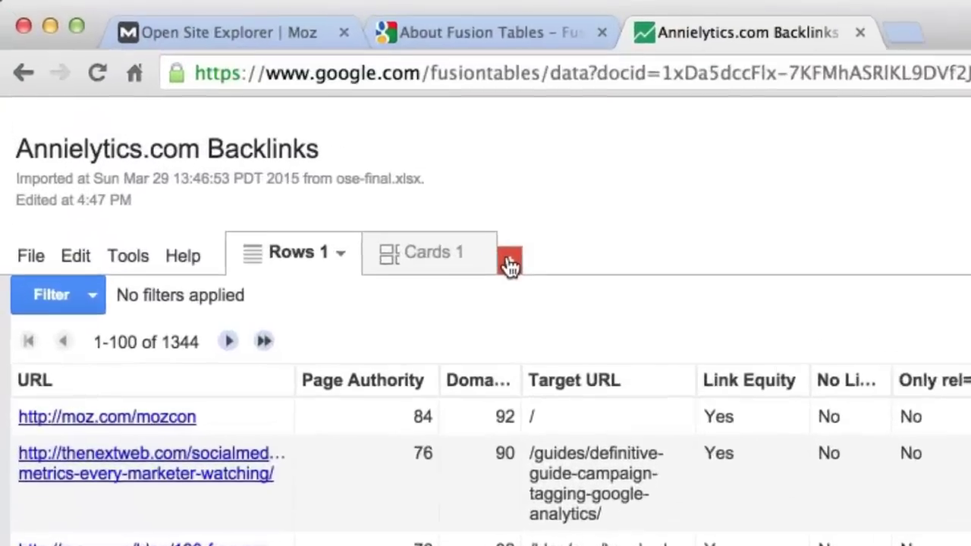
click(260, 135)
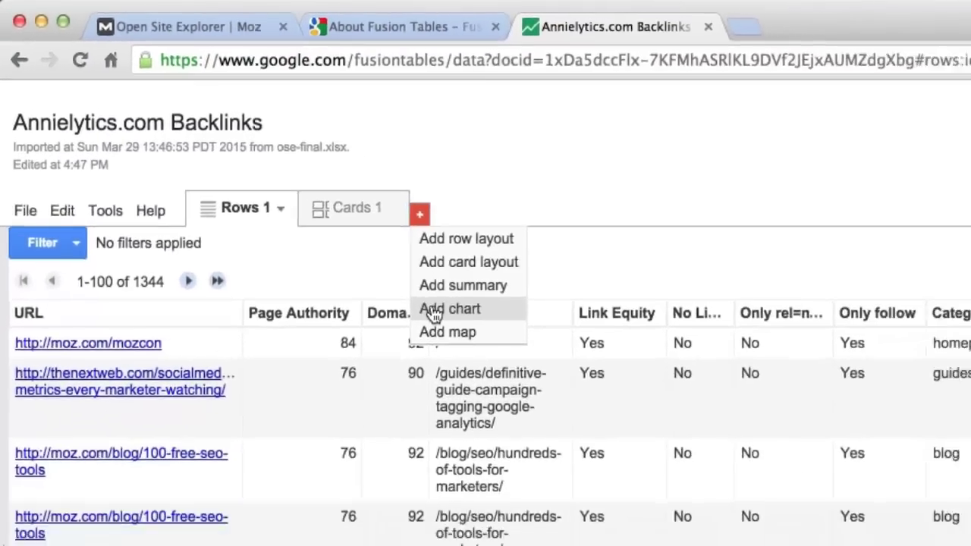
click(599, 411)
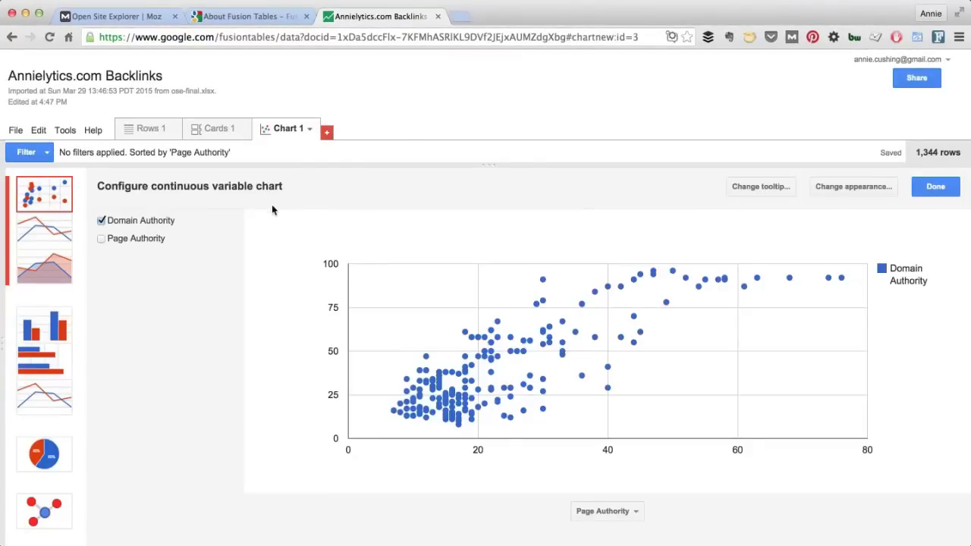
click(44, 510)
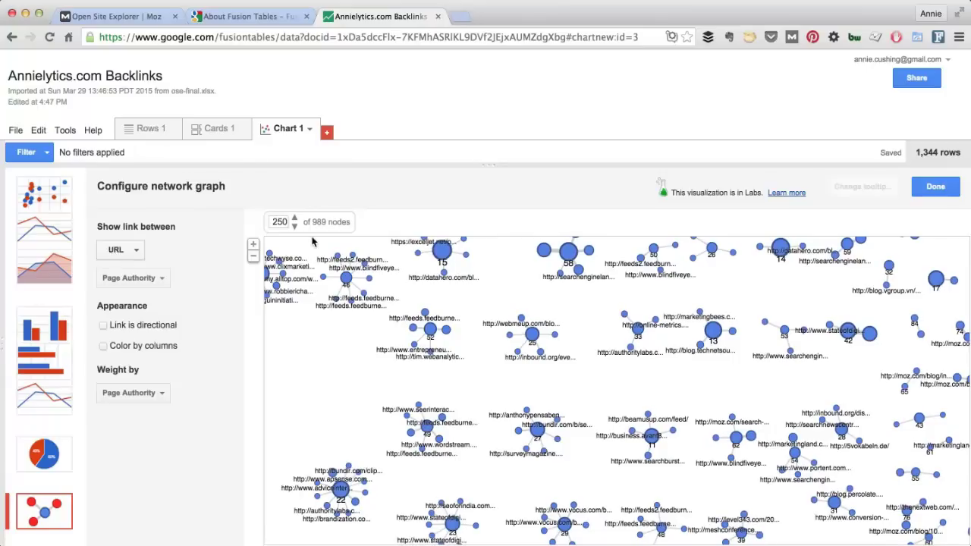
click(933, 153)
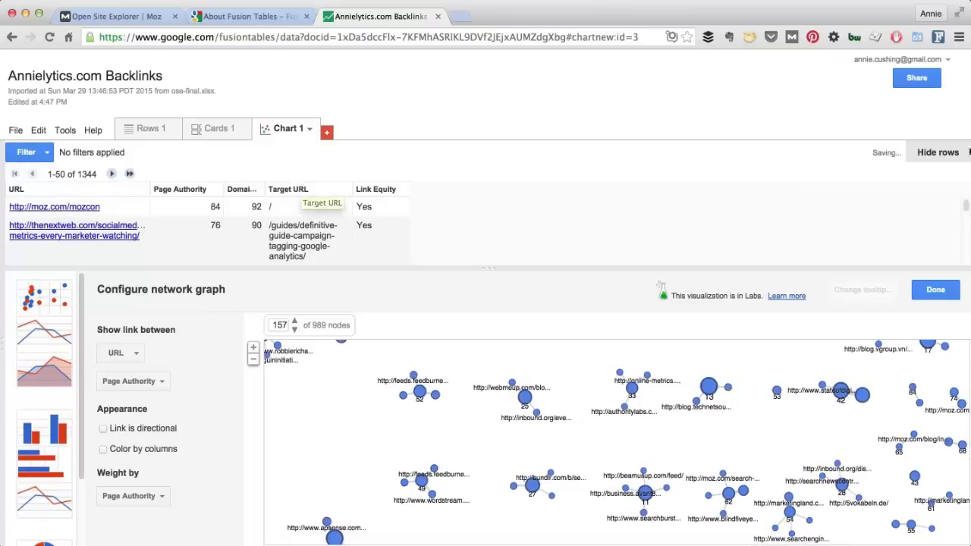
click(945, 154)
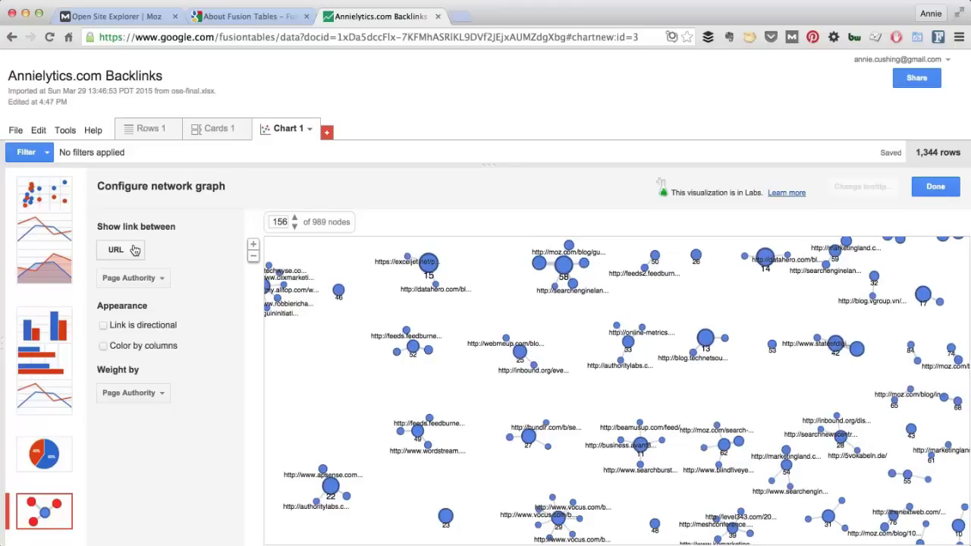
Link URL to Target URL with directional links and nodes coloured by column
click(161, 279)
click(138, 325)
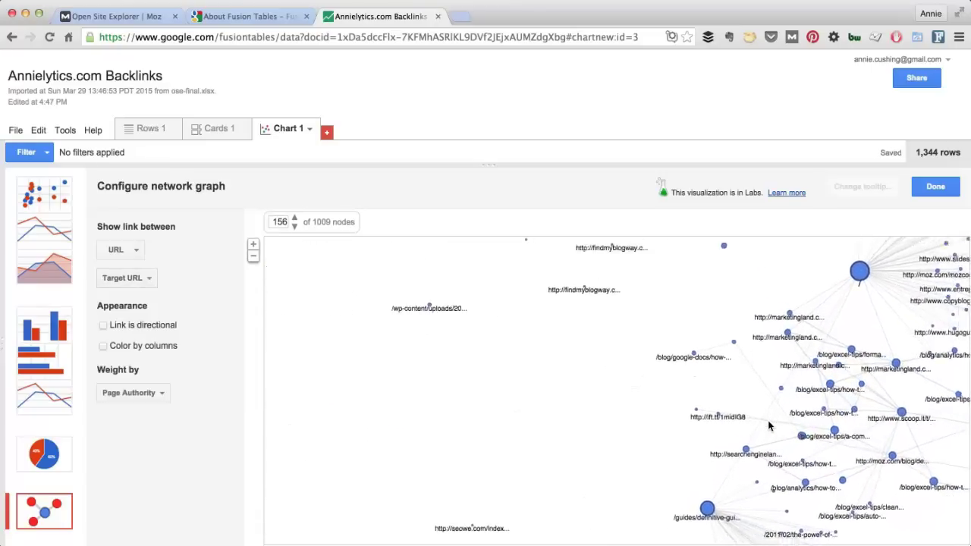
click(104, 325)
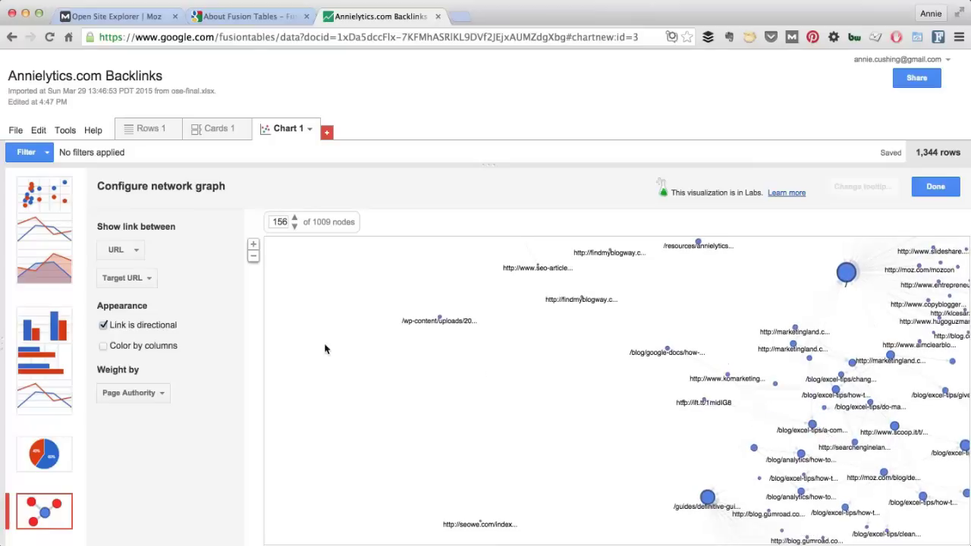
click(104, 346)
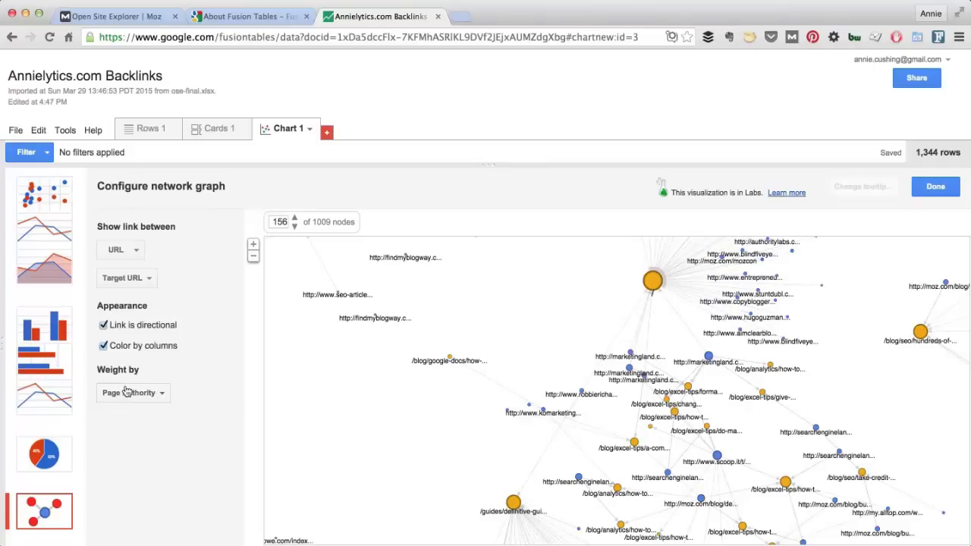
Weight the graph nodes by Domain Authority
click(157, 391)
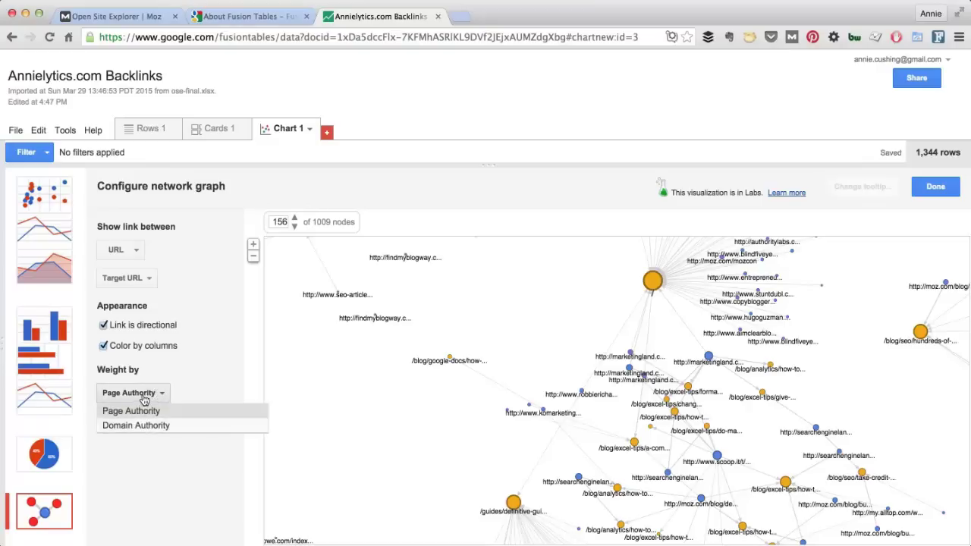
click(935, 152)
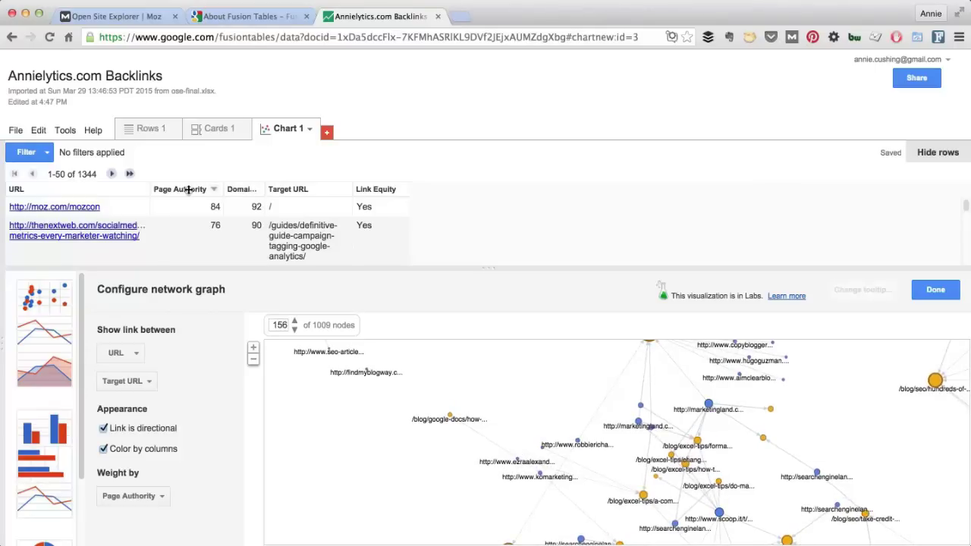
click(949, 152)
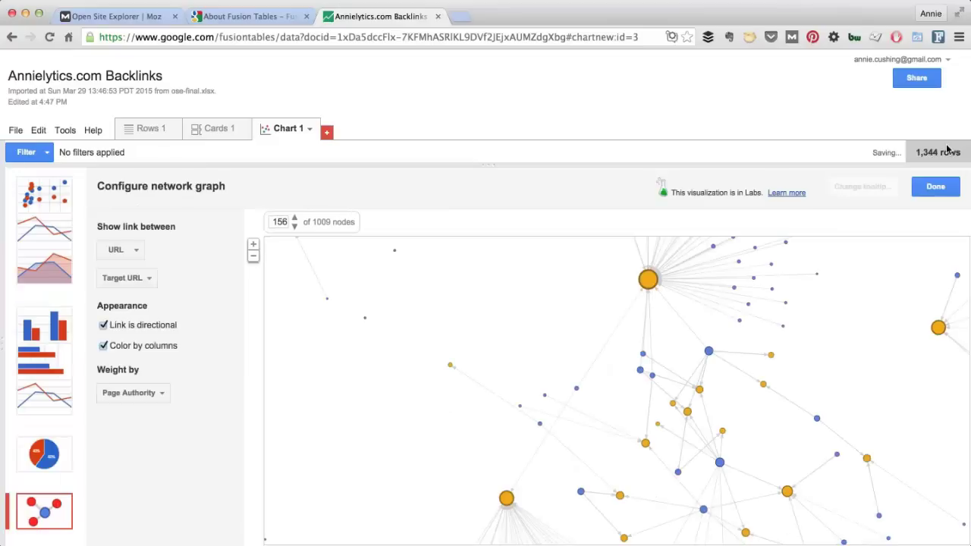
click(156, 393)
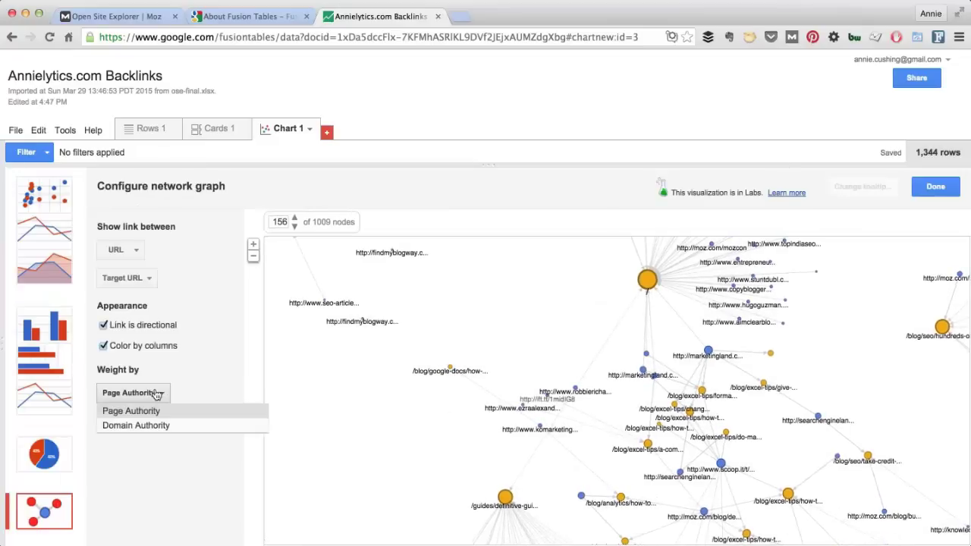
click(137, 425)
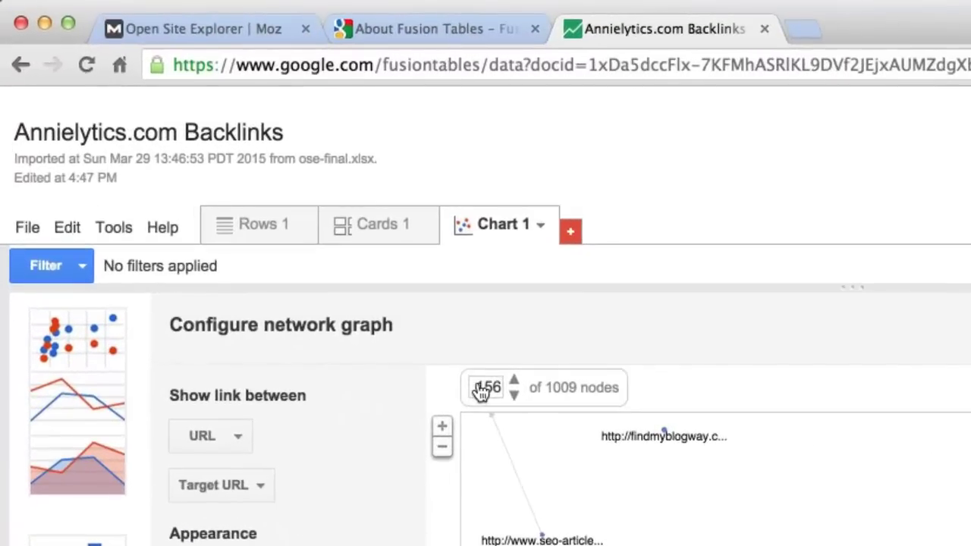
Raise the graph's node count from 156 to 1009 so every node is drawn
double_click(486, 390)
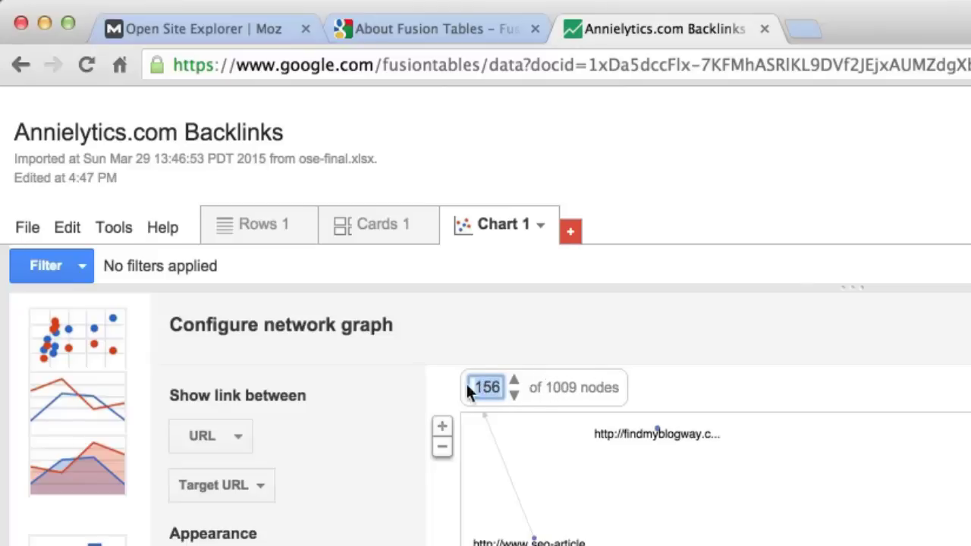
text(1009)
key(Return)
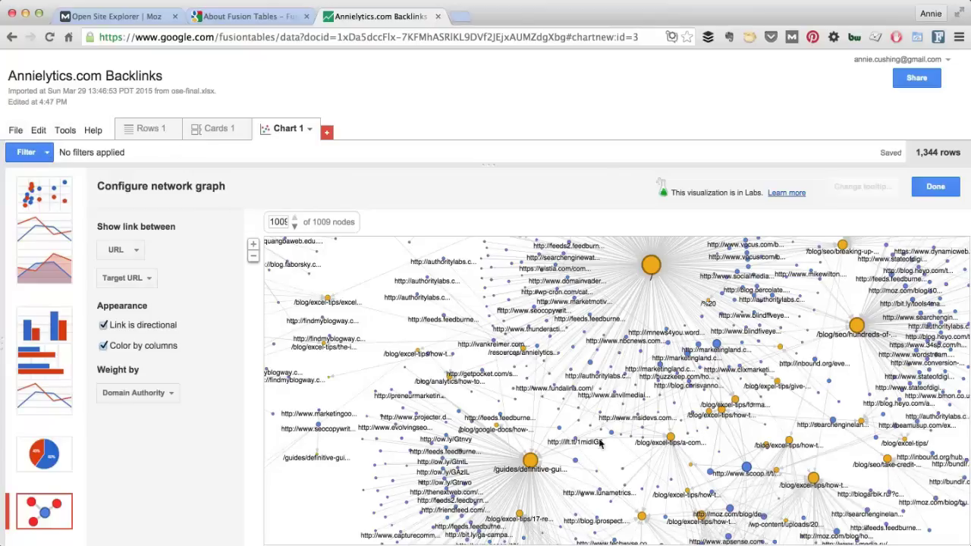
drag(611, 453, 608, 437)
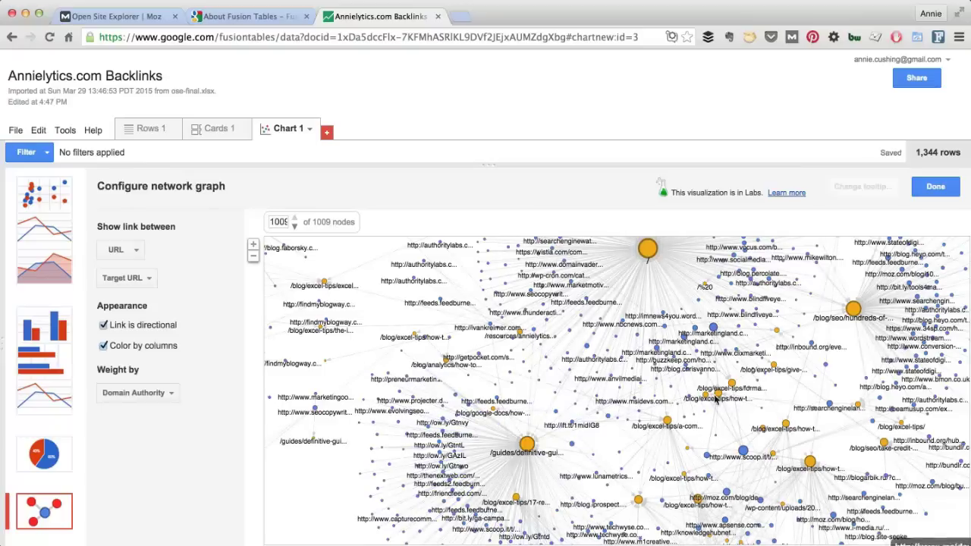
drag(783, 394, 756, 403)
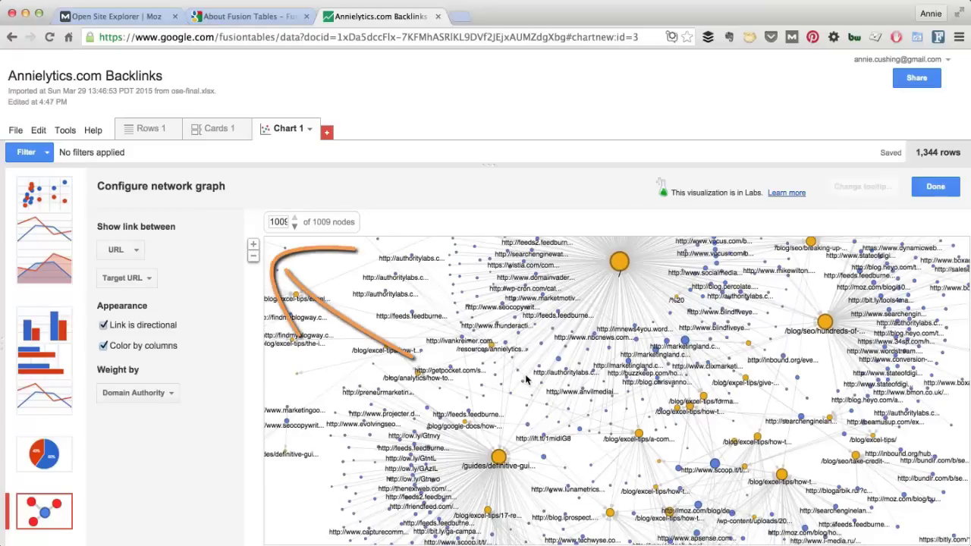
scroll(526, 380, down, 4)
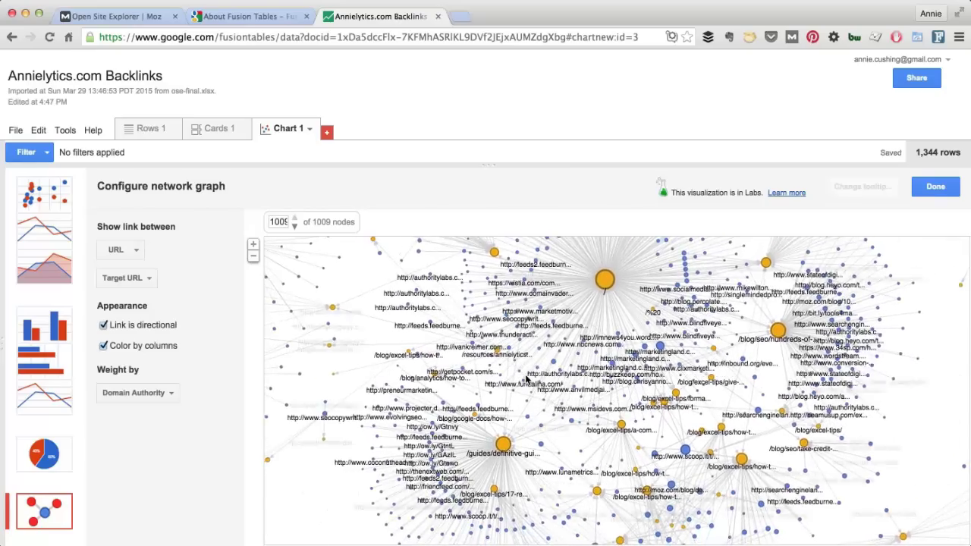
scroll(525, 379, down, 5)
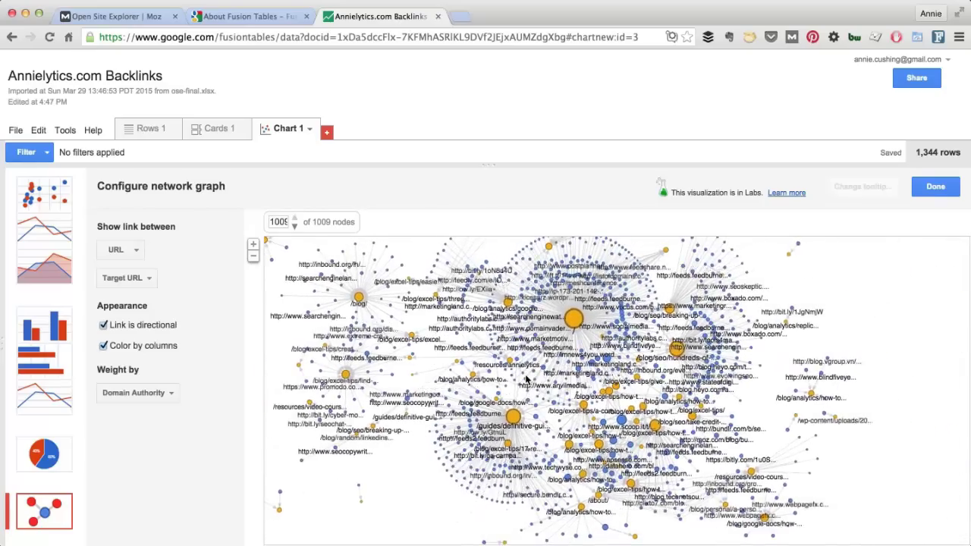
scroll(525, 379, down, 5)
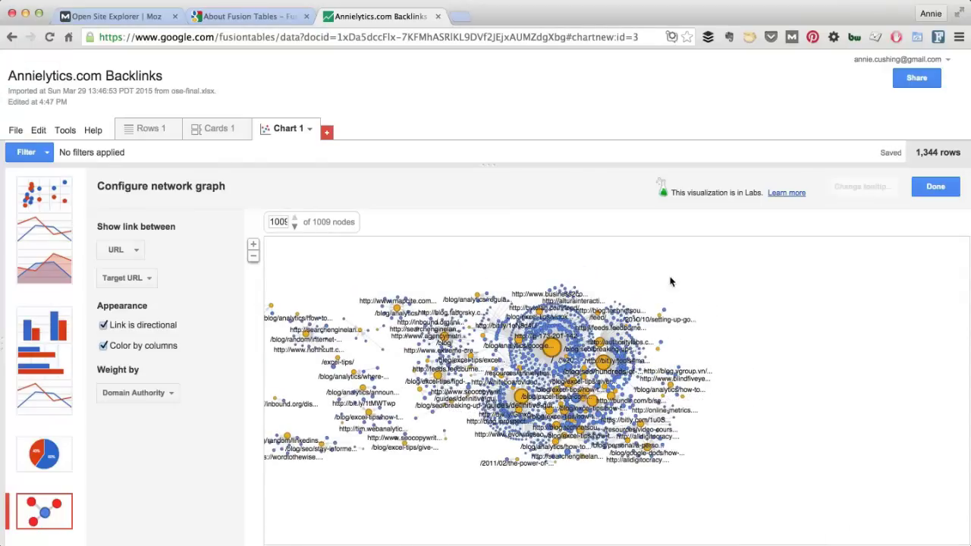
drag(706, 293, 802, 301)
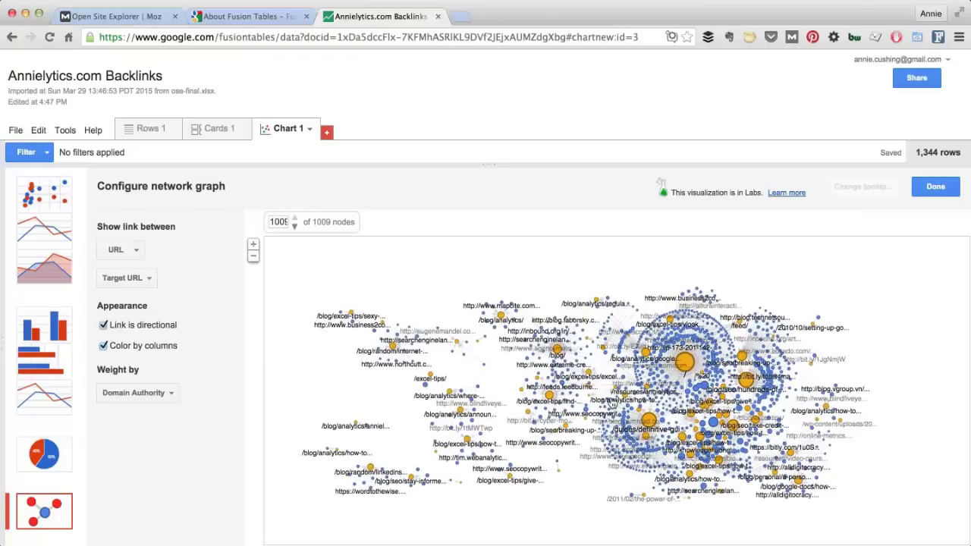
scroll(611, 405, up, 5)
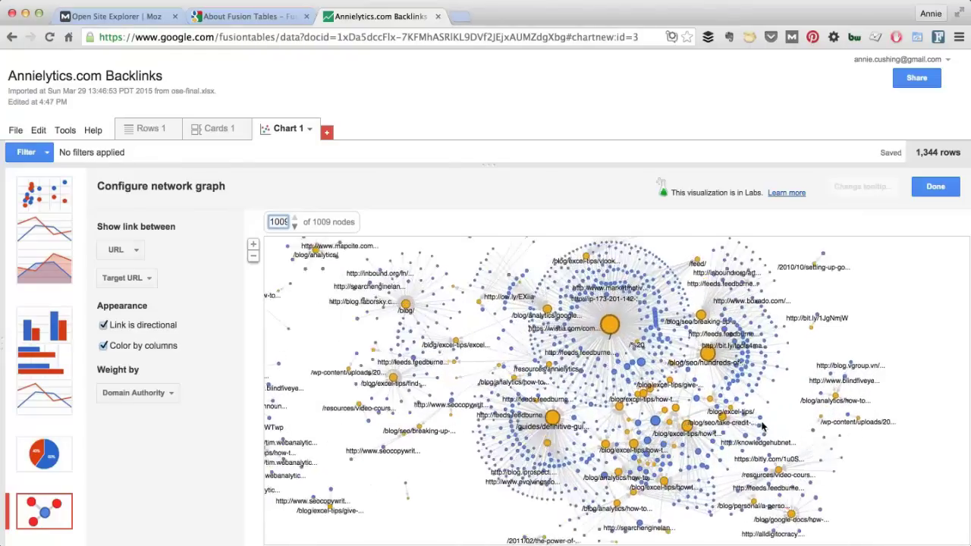
scroll(683, 387, up, 1)
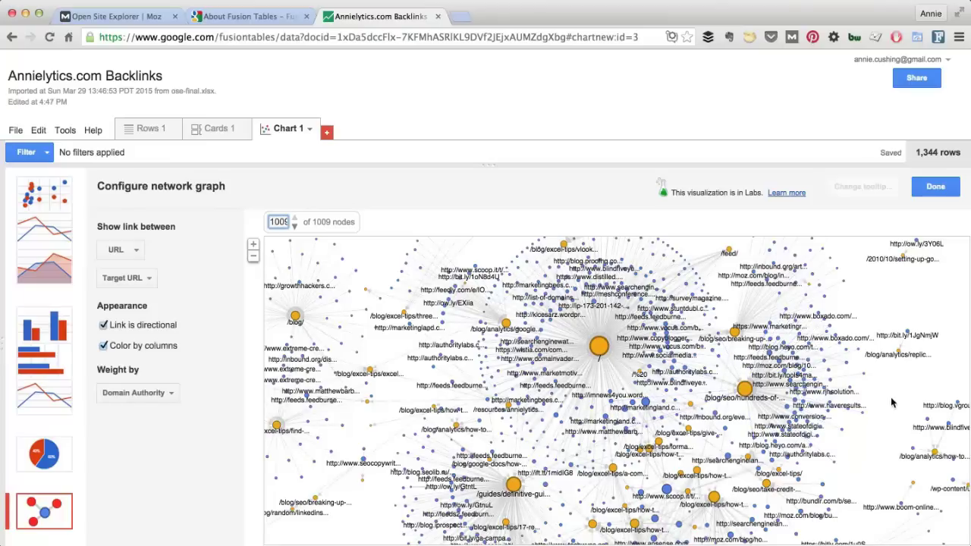
Drag the hundreds-of-tools and keyword-data hub nodes out of the cluster to isolate their links
drag(890, 402, 568, 305)
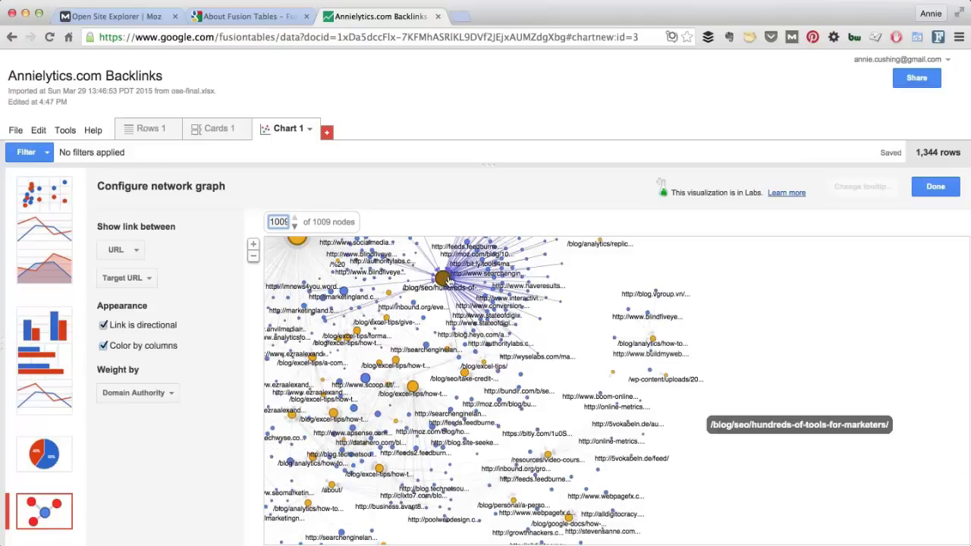
drag(443, 279, 857, 317)
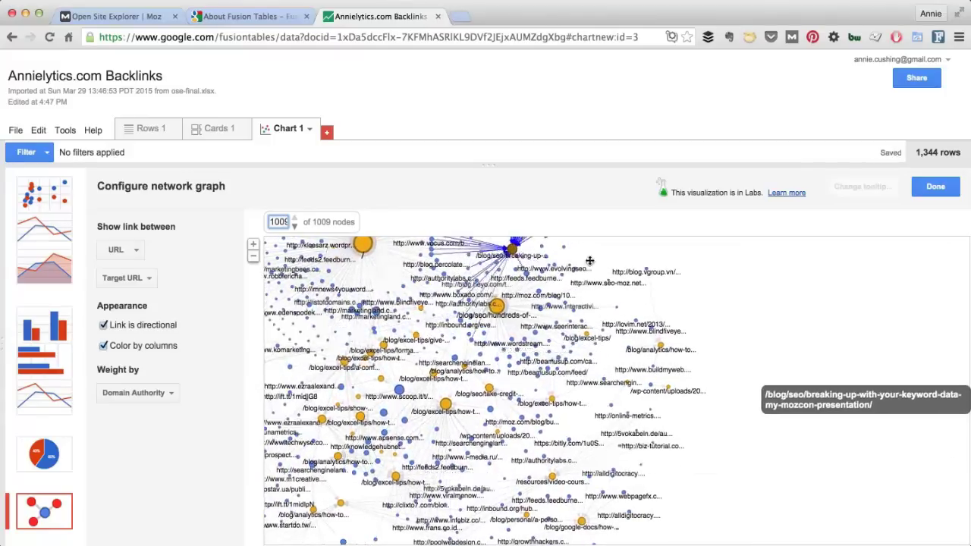
drag(589, 260, 829, 318)
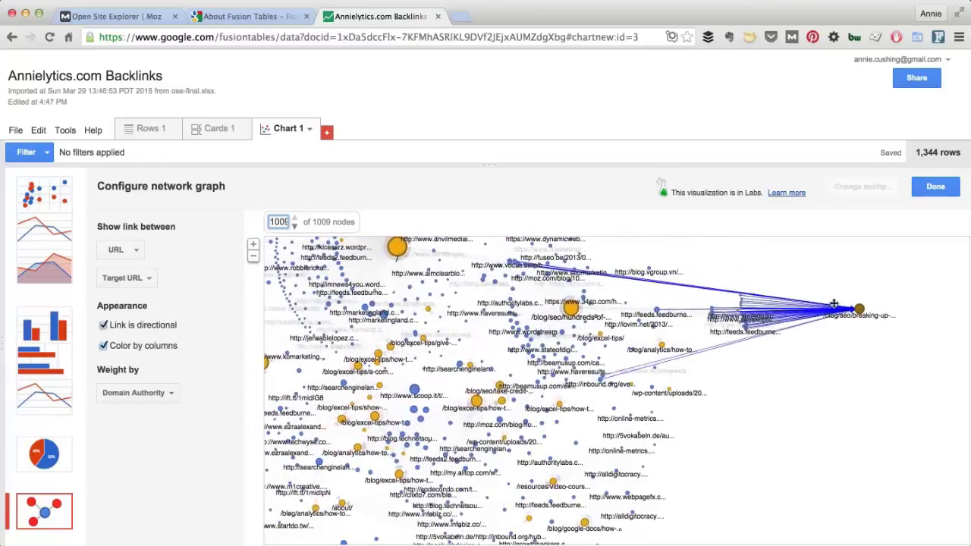
drag(850, 312, 856, 262)
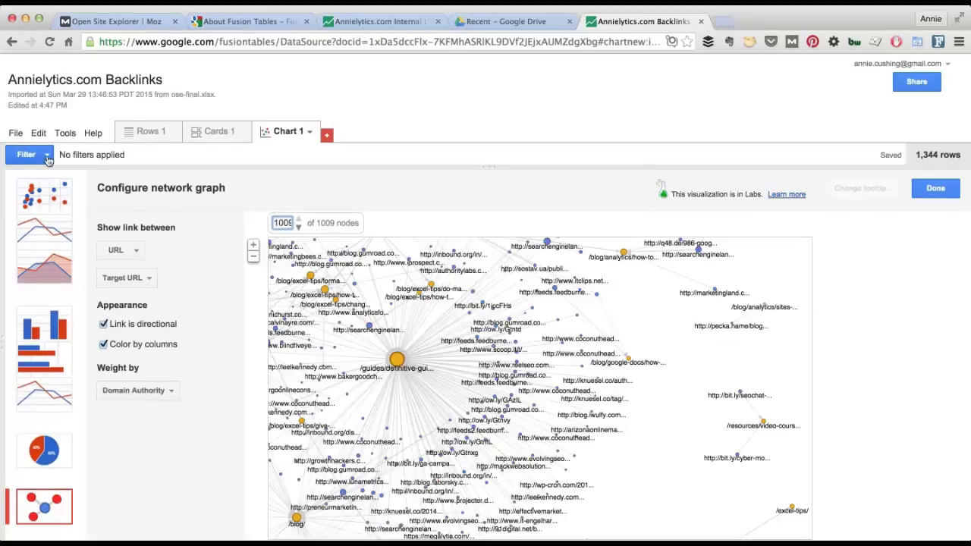
Open the Filter column list showing URL, Domain Authority, Target URL, Link Equity and Category
click(47, 155)
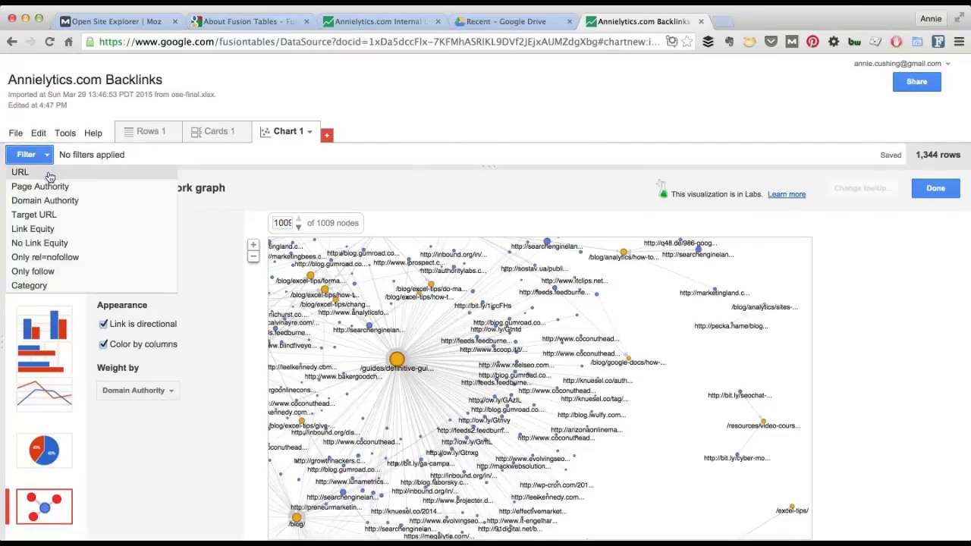
Filter Target URL to /guides/definitive-guide-campaign-tagging-google-analytics/ and set the node count to 139
click(46, 215)
click(11, 198)
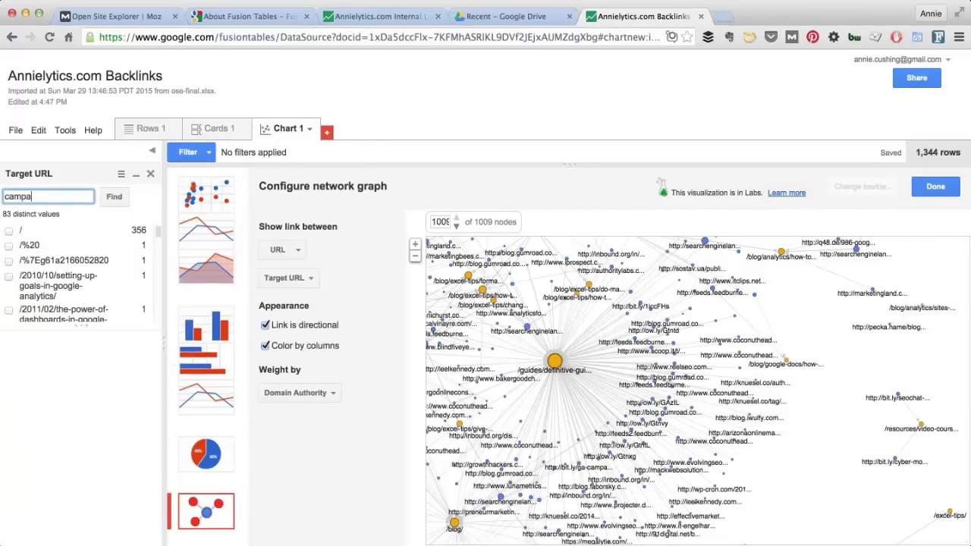
key(Return)
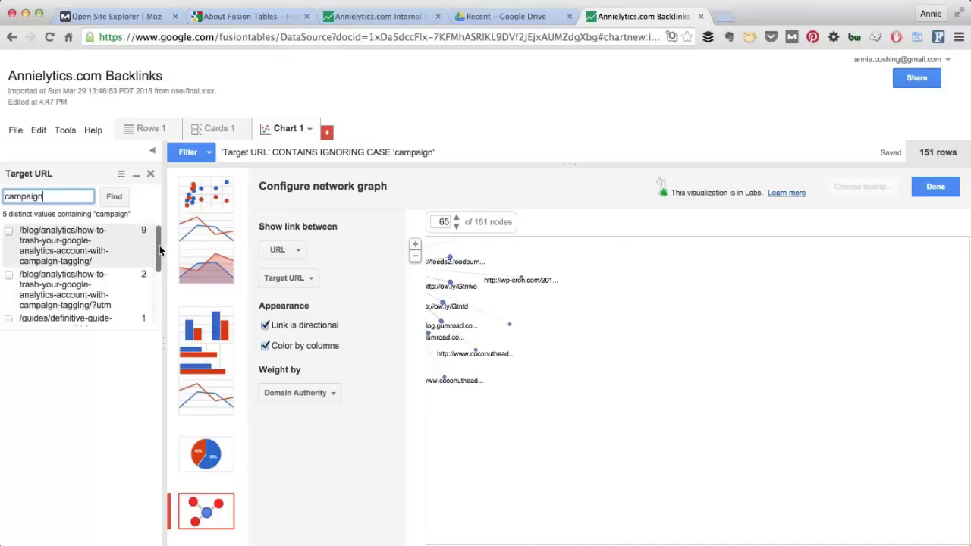
drag(160, 249, 158, 300)
click(62, 272)
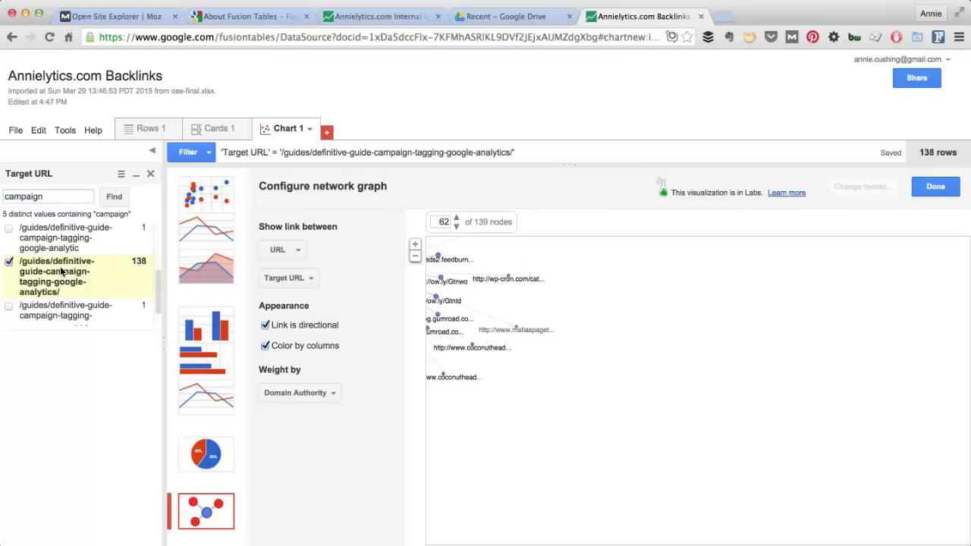
double_click(433, 222)
text(13)
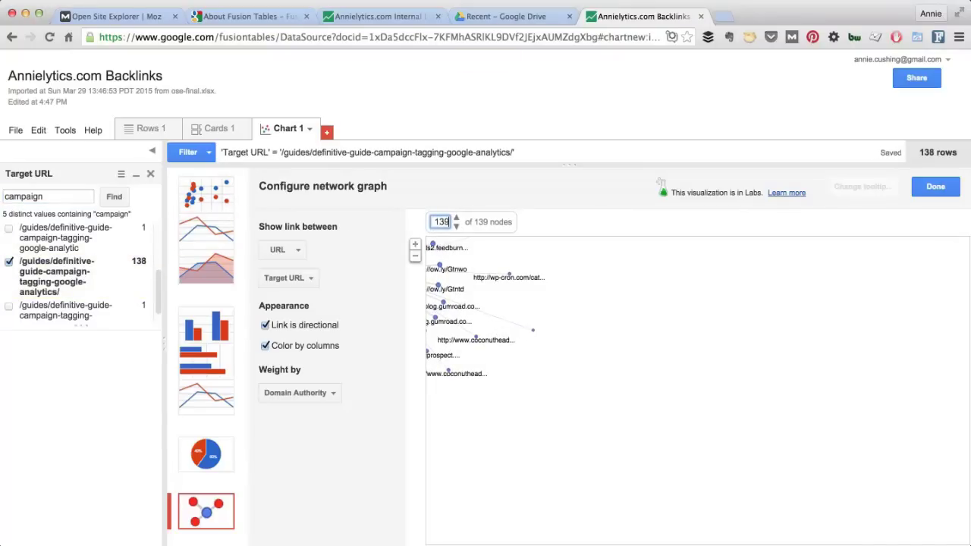
text(9)
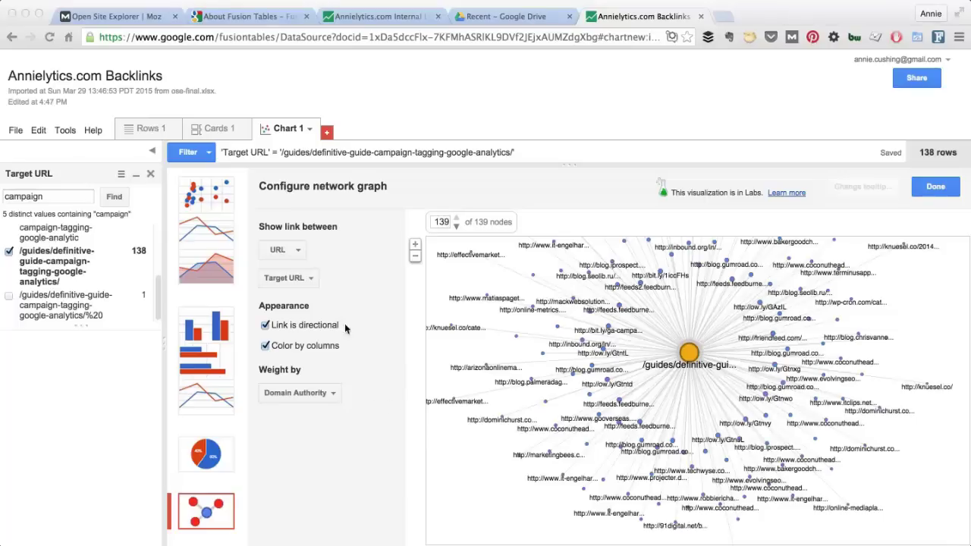
Add a Domain Authority filter with the range 70 to 100, leaving 32 rows
click(210, 154)
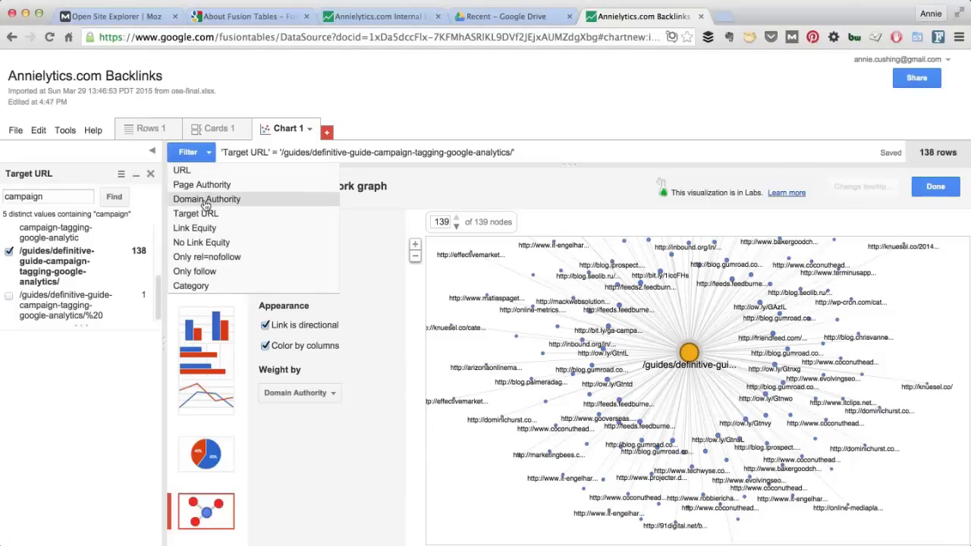
click(207, 198)
click(13, 364)
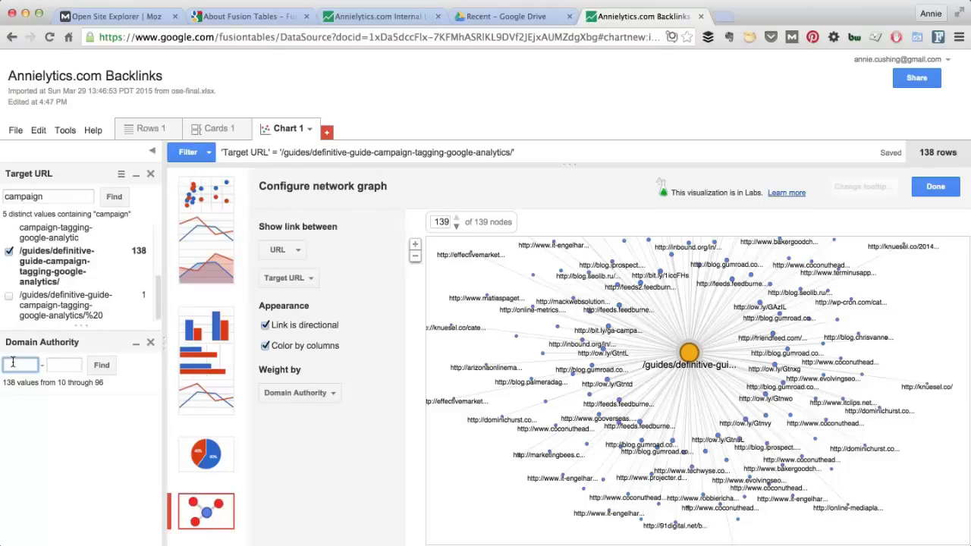
click(64, 365)
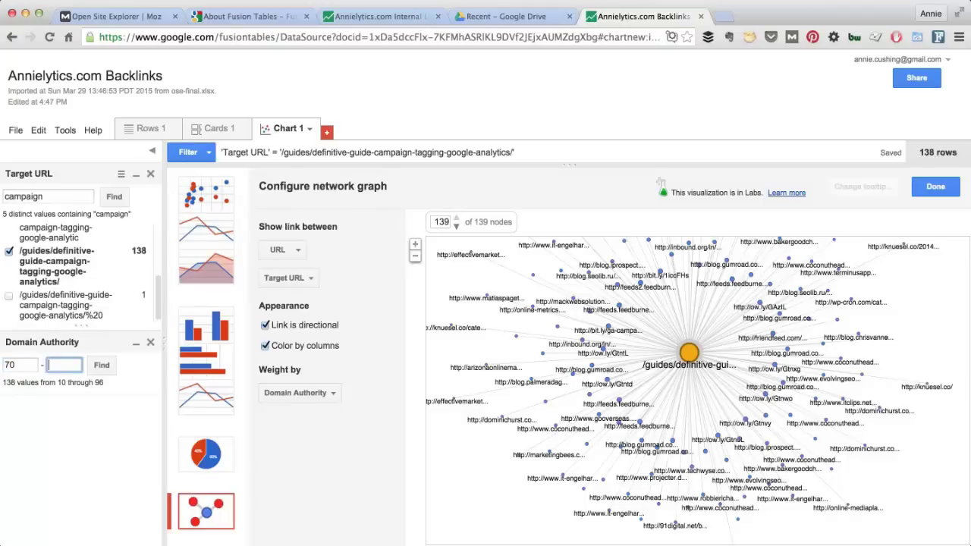
click(102, 366)
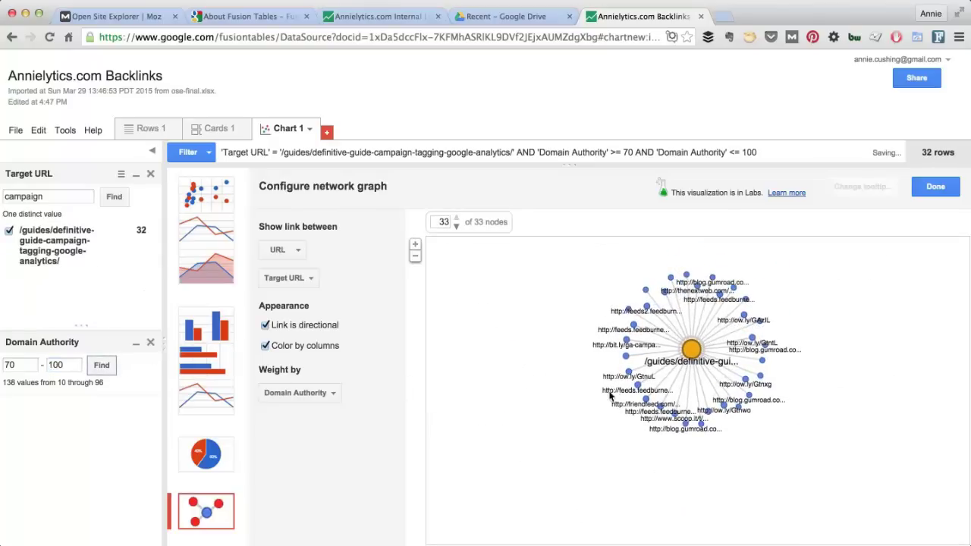
Pan and spread out the filtered 33-node graph so it sits centred and readable
drag(597, 395, 514, 480)
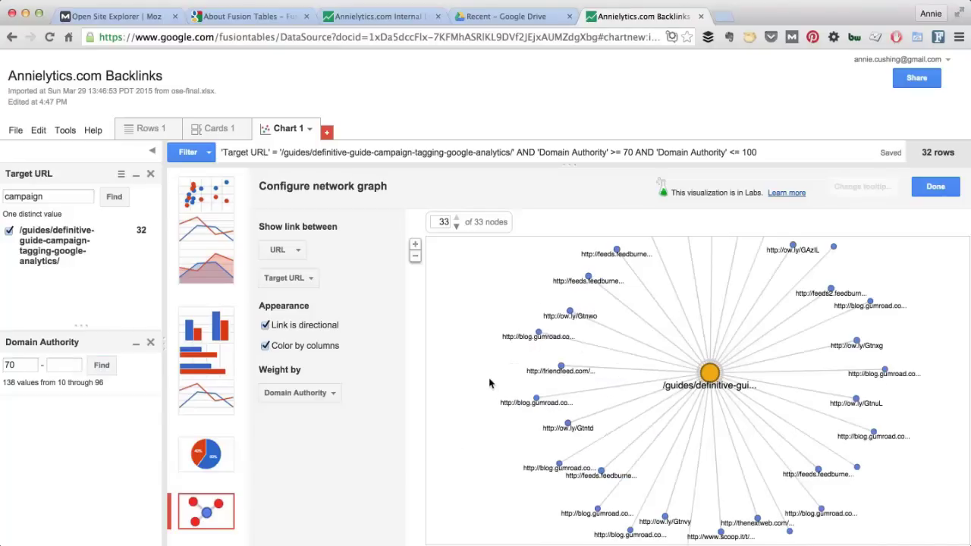
drag(488, 392, 470, 441)
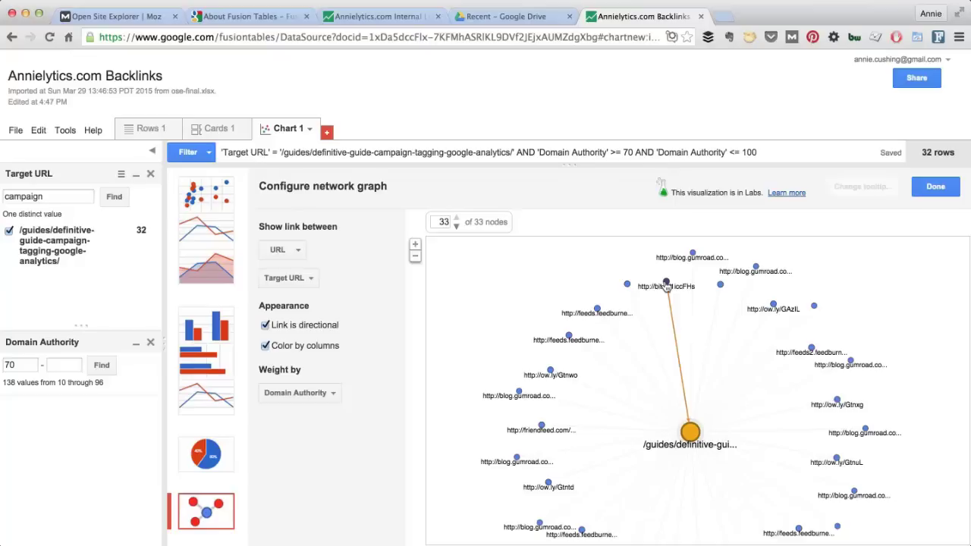
Add a URL filter excluding bit.ly links, trimming the graph to 30 rows and 31 nodes
click(207, 155)
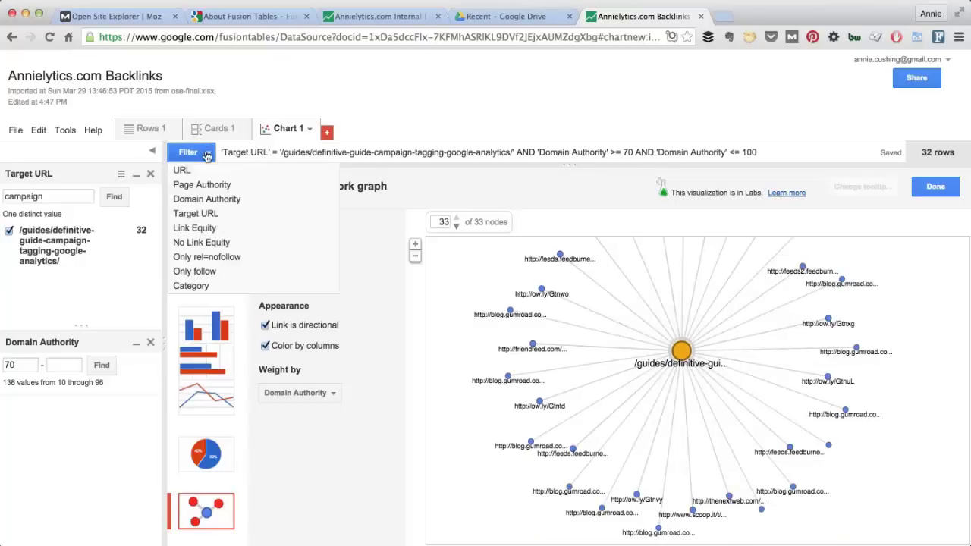
click(199, 172)
click(11, 421)
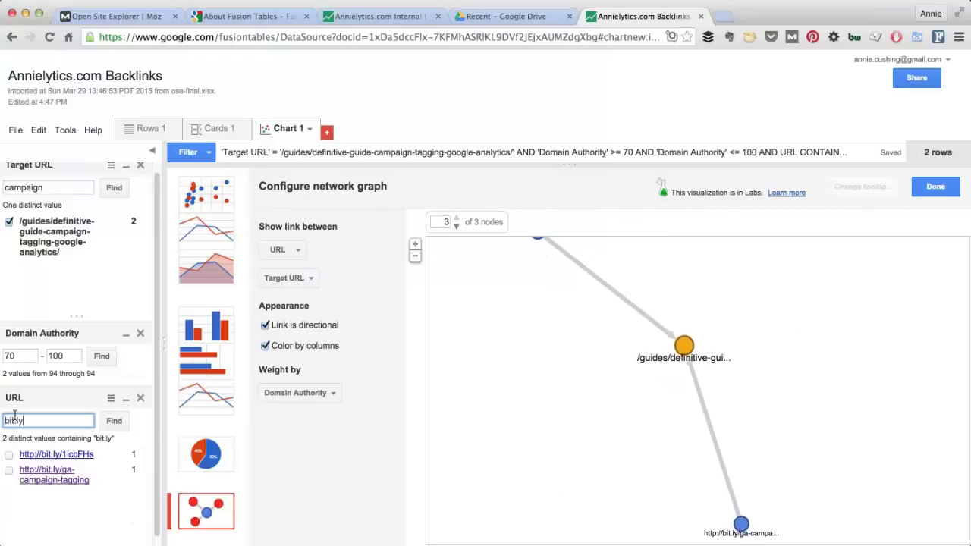
click(111, 397)
click(99, 456)
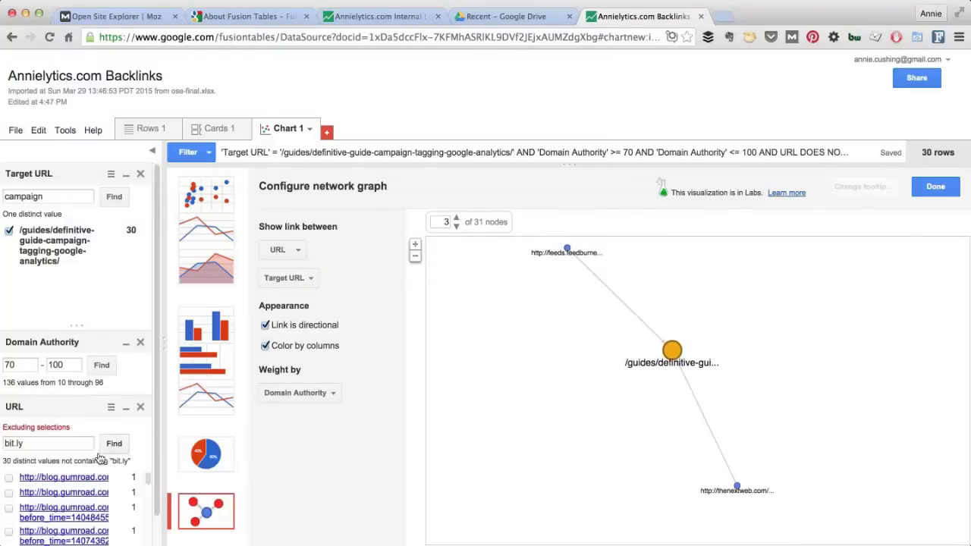
click(111, 407)
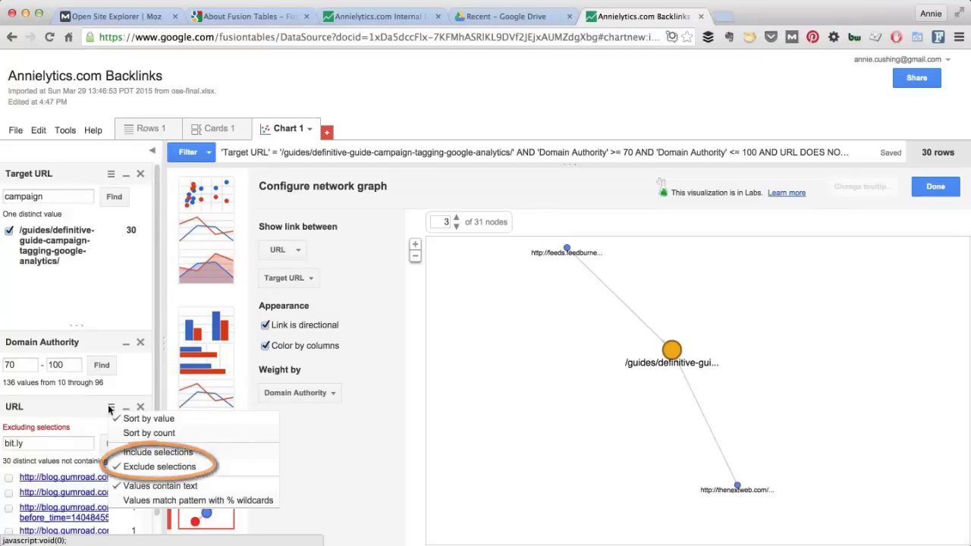
click(108, 410)
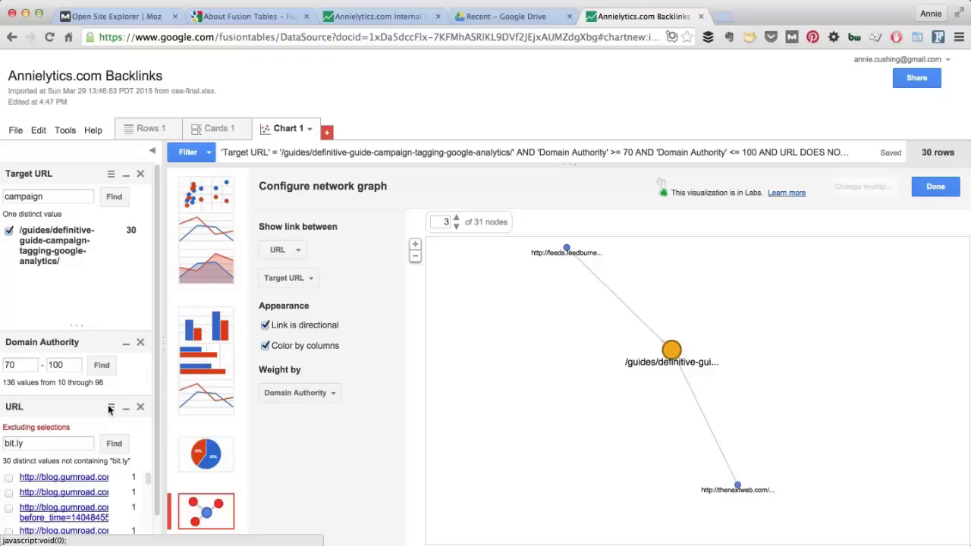
click(446, 222)
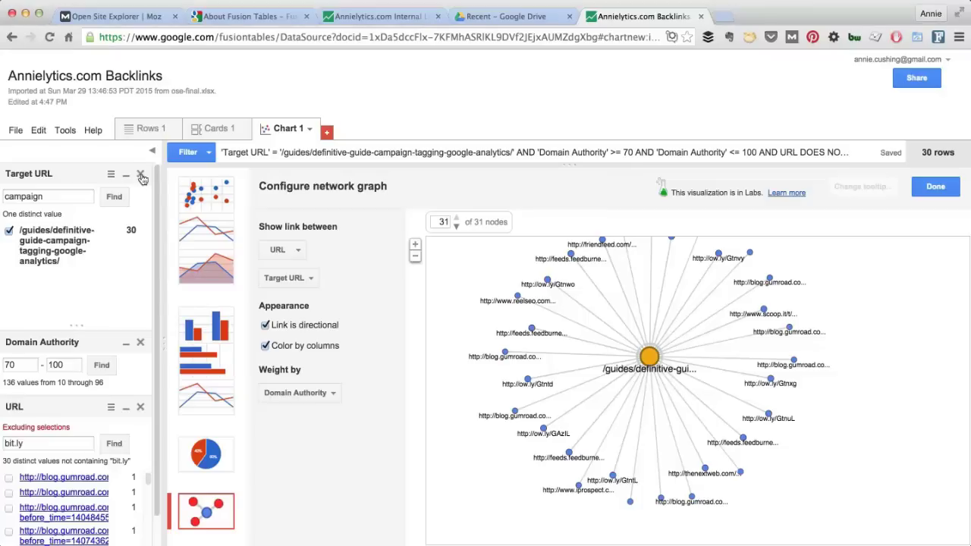
Remove the Target URL, Domain Authority and URL filters, then collapse the filter sidebar
click(141, 175)
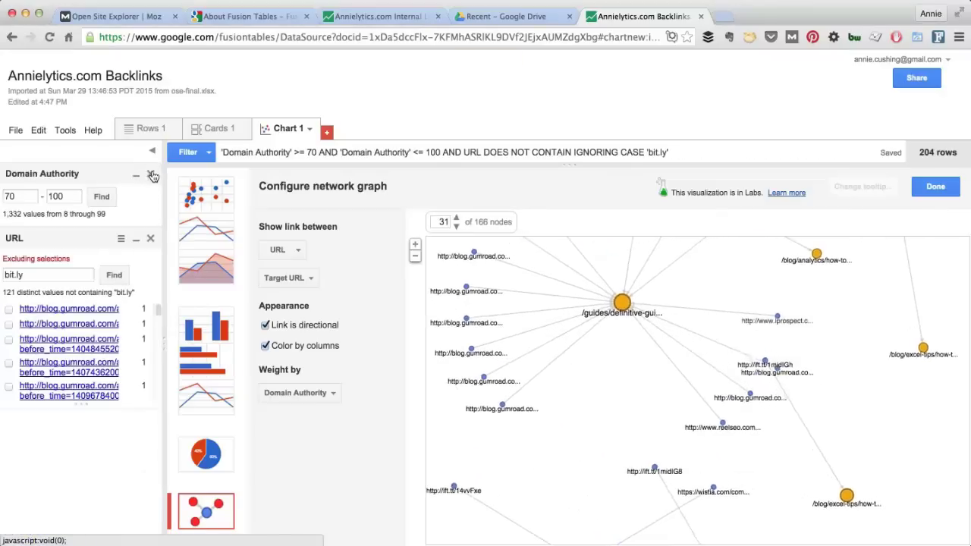
click(150, 174)
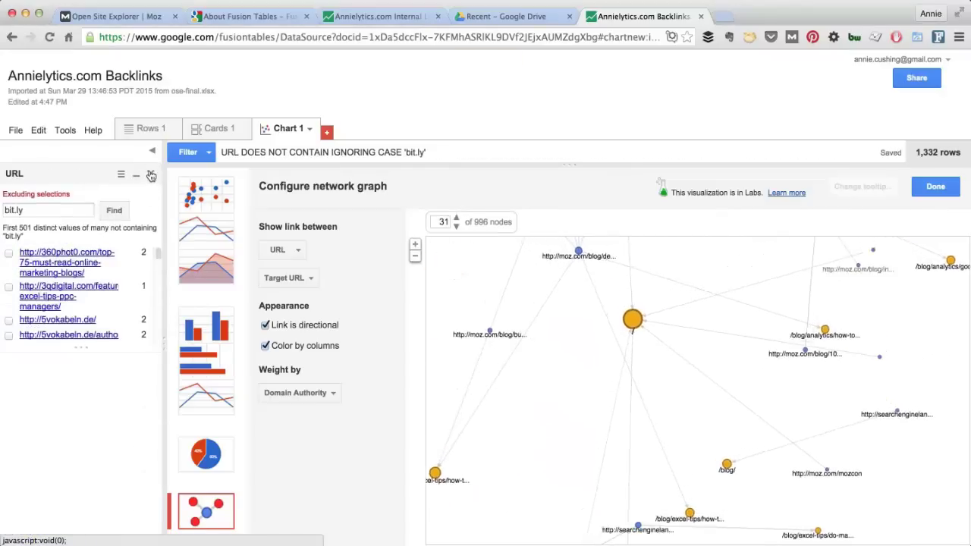
click(151, 175)
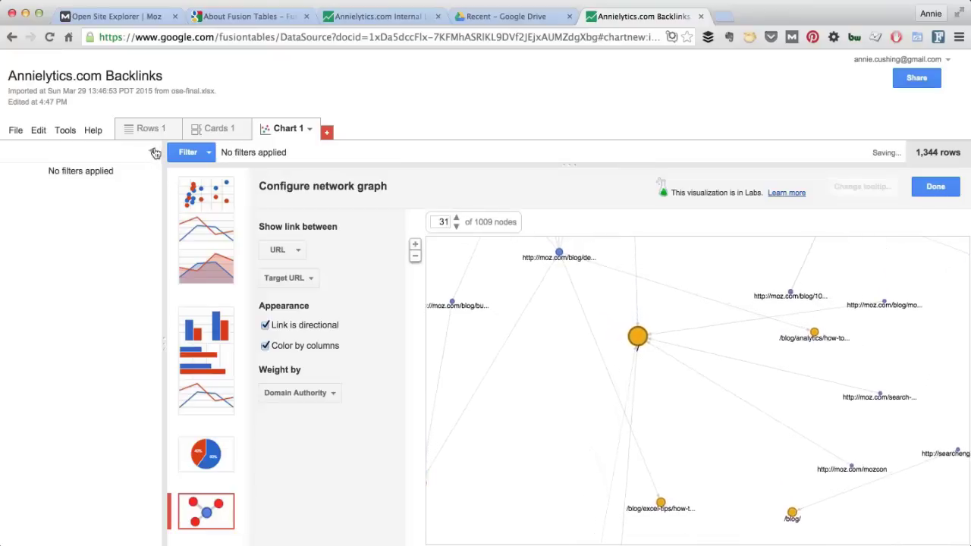
click(153, 152)
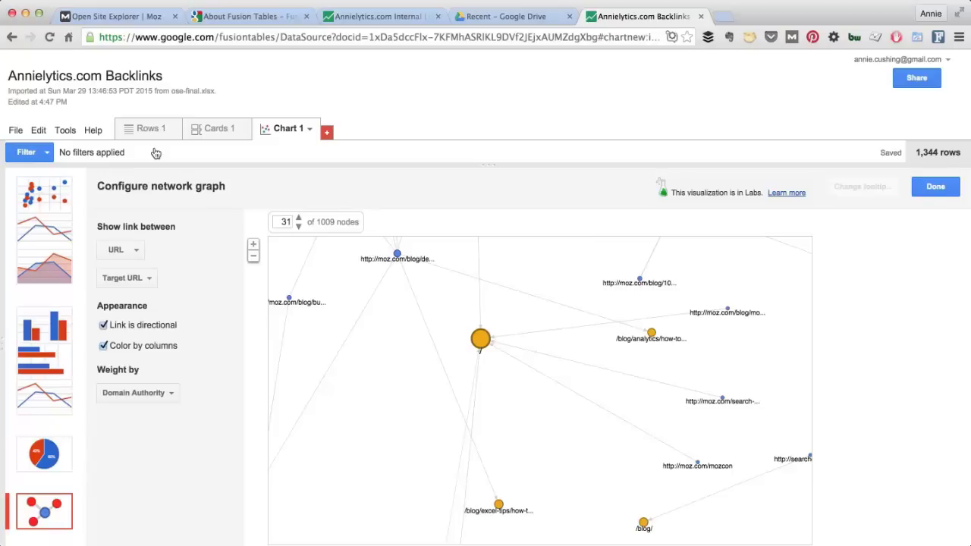
Filter Link Equity to 'Yes' and set the node count to 888
click(45, 152)
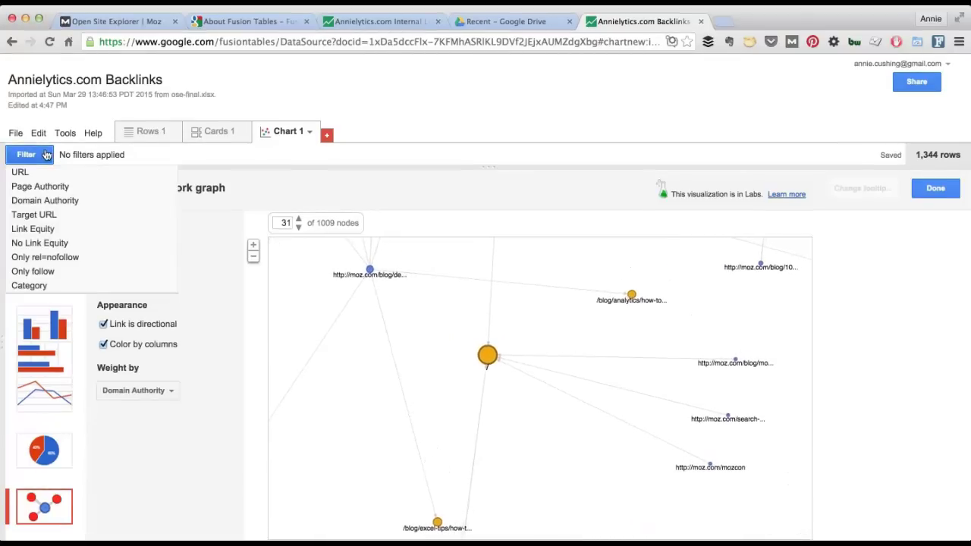
click(49, 234)
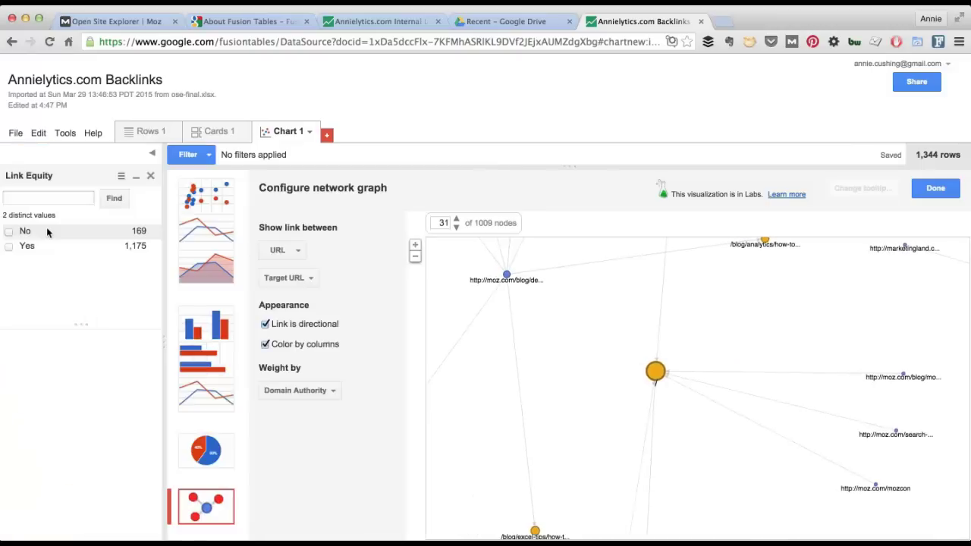
click(8, 246)
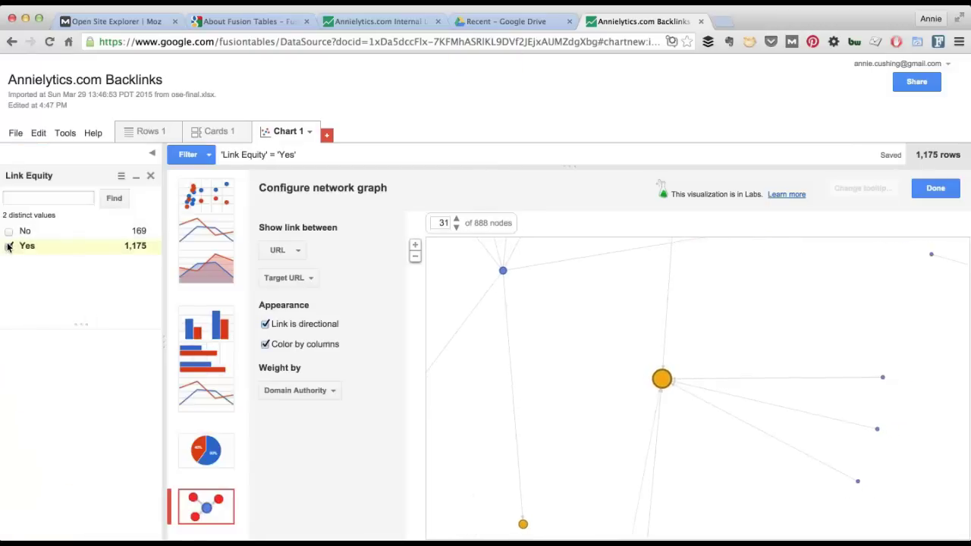
click(440, 223)
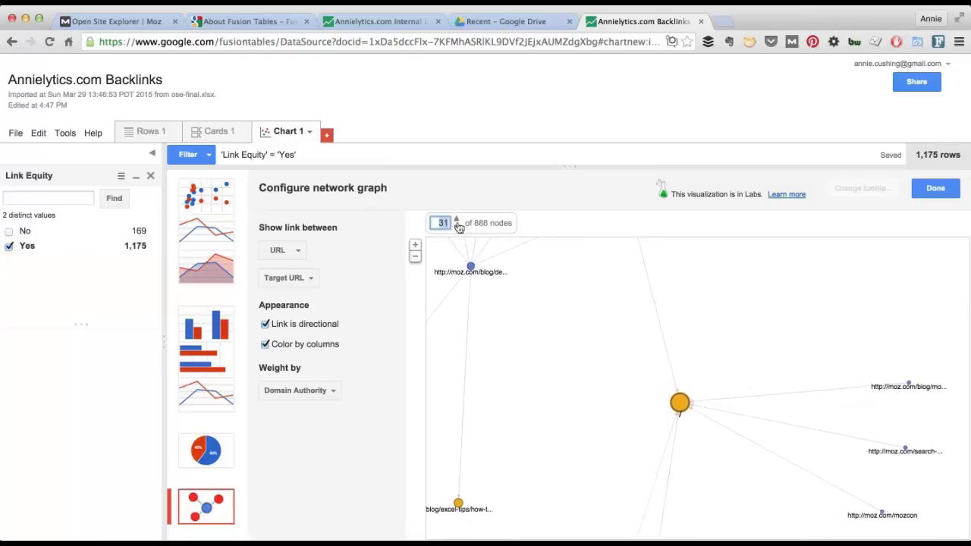
text(888)
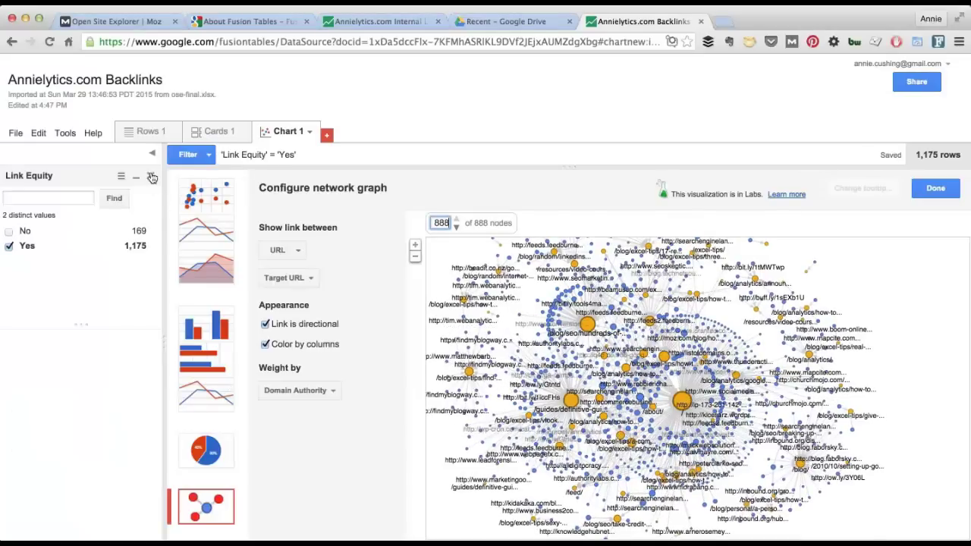
Replace the Link Equity filter with Category = 'blog' and display all 628 nodes
click(151, 176)
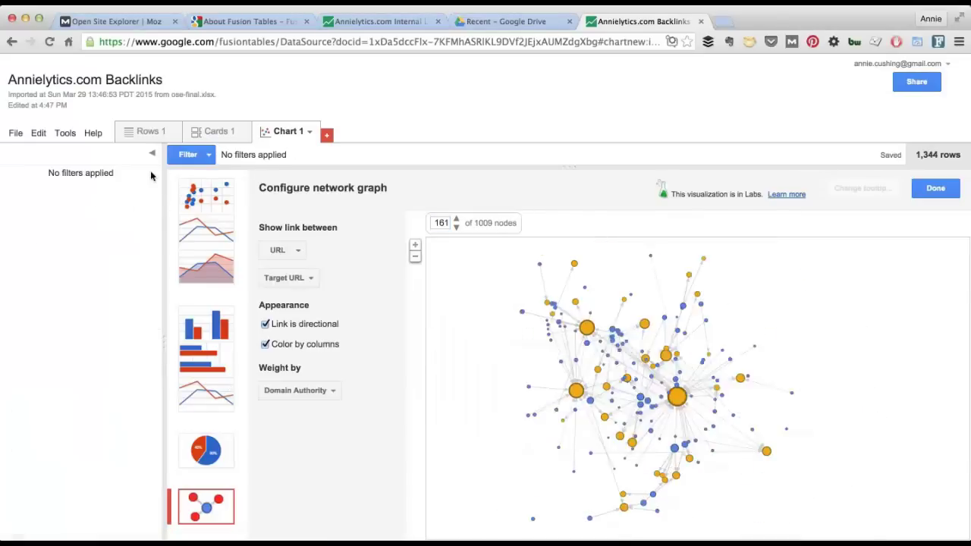
click(194, 156)
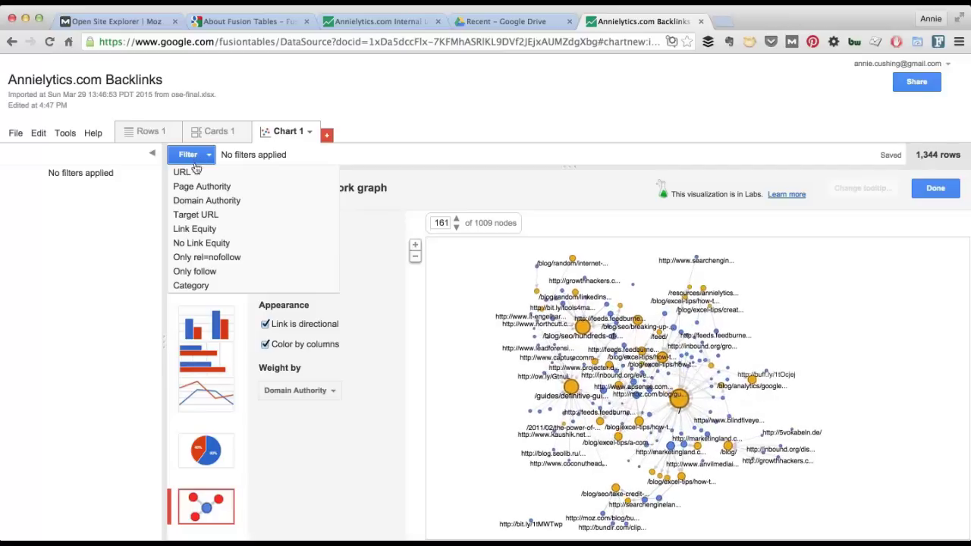
click(191, 285)
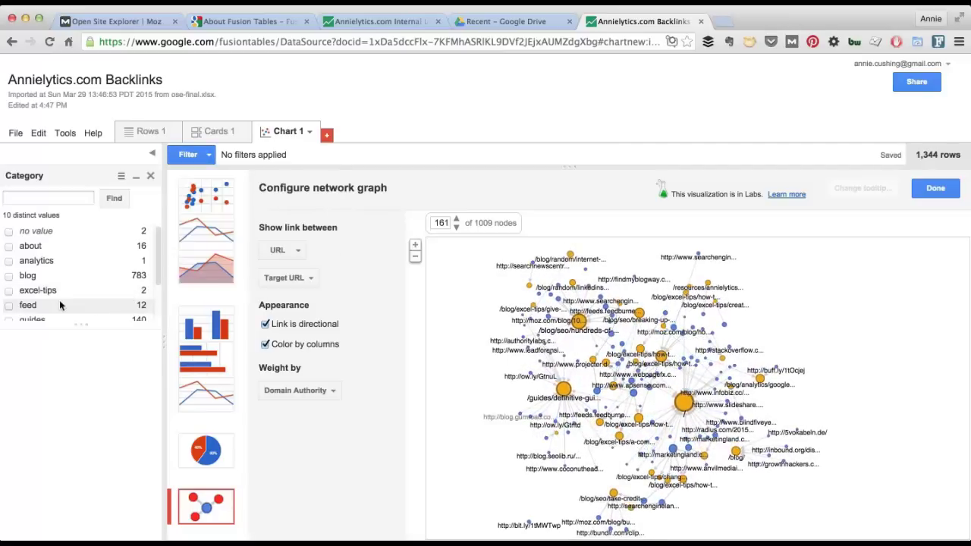
click(9, 276)
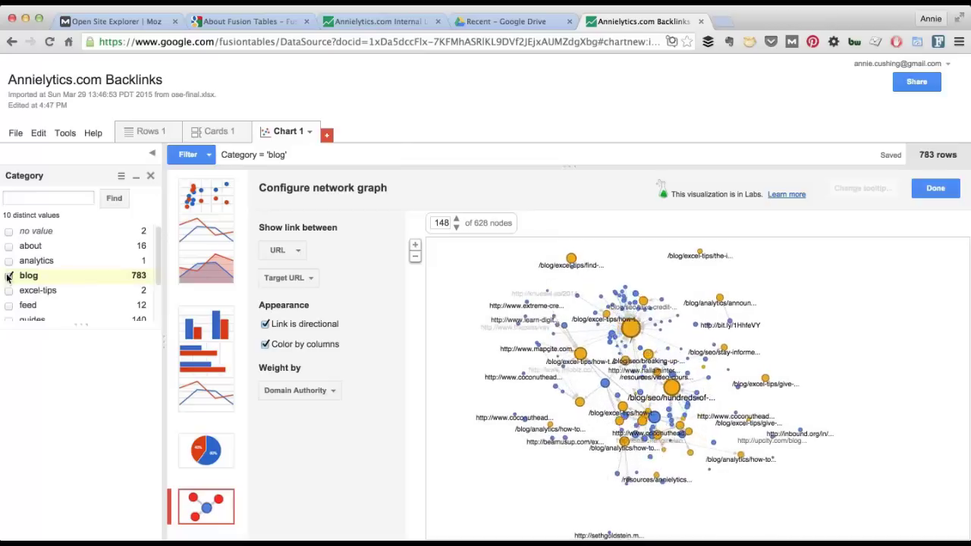
double_click(439, 222)
text(628)
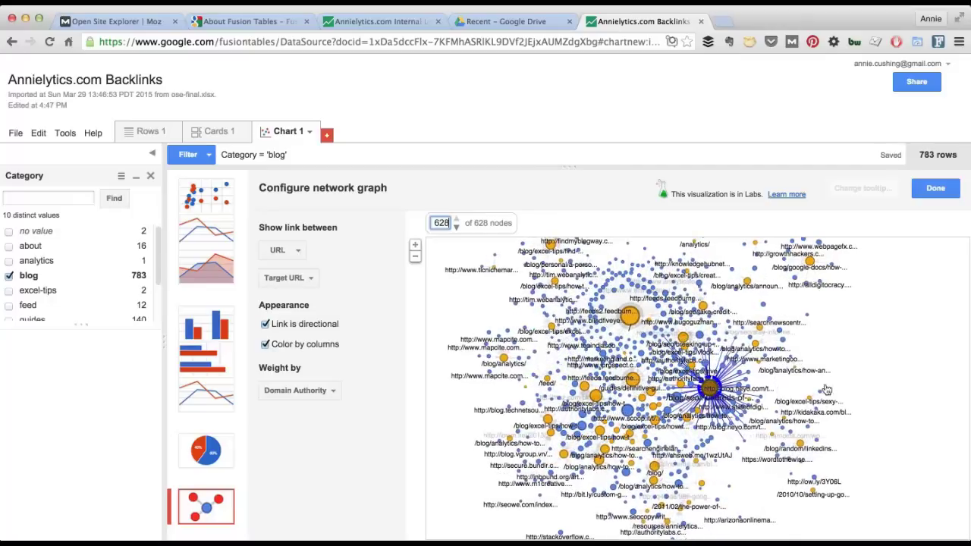
drag(861, 379, 782, 331)
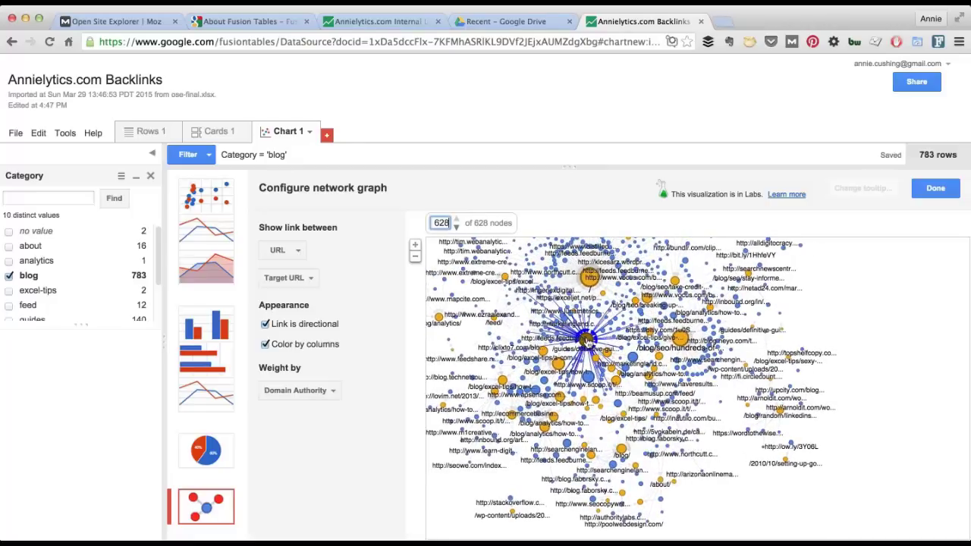
scroll(576, 343, up, 3)
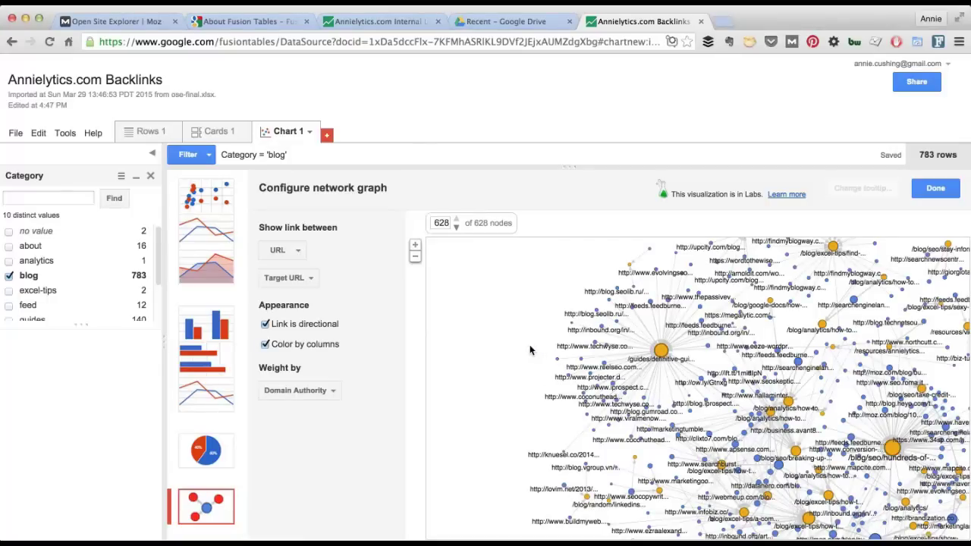
Remove the 'blog' category filter and set the network graph to show all 1009 nodes
click(8, 275)
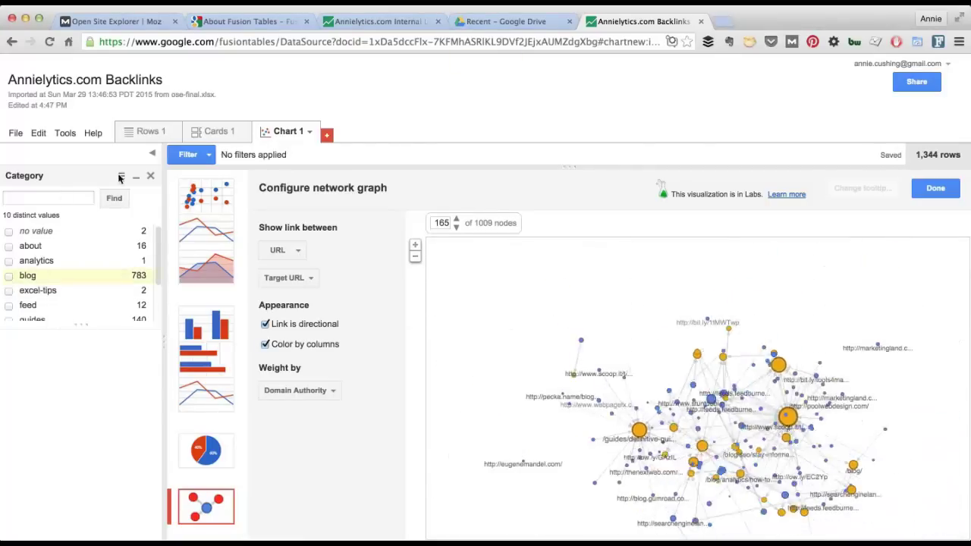
click(150, 175)
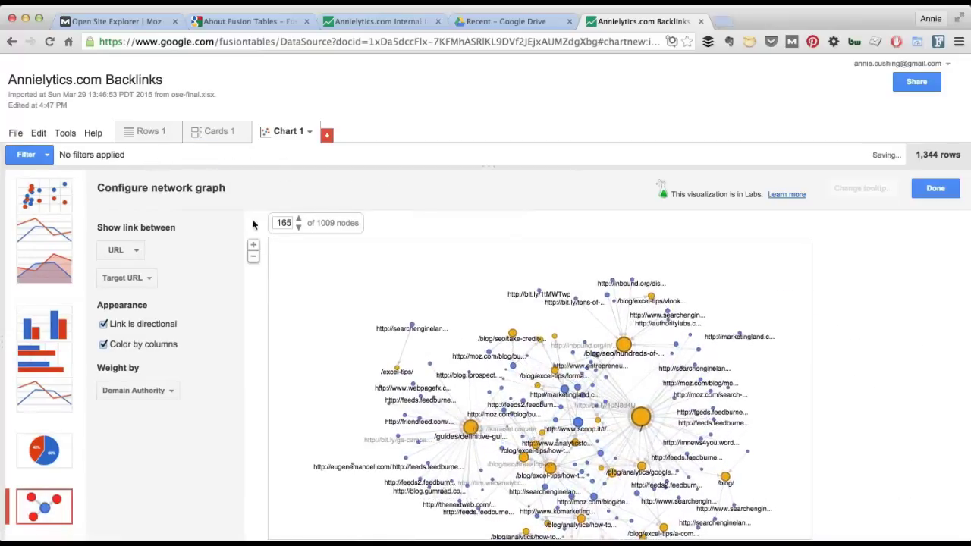
double_click(285, 223)
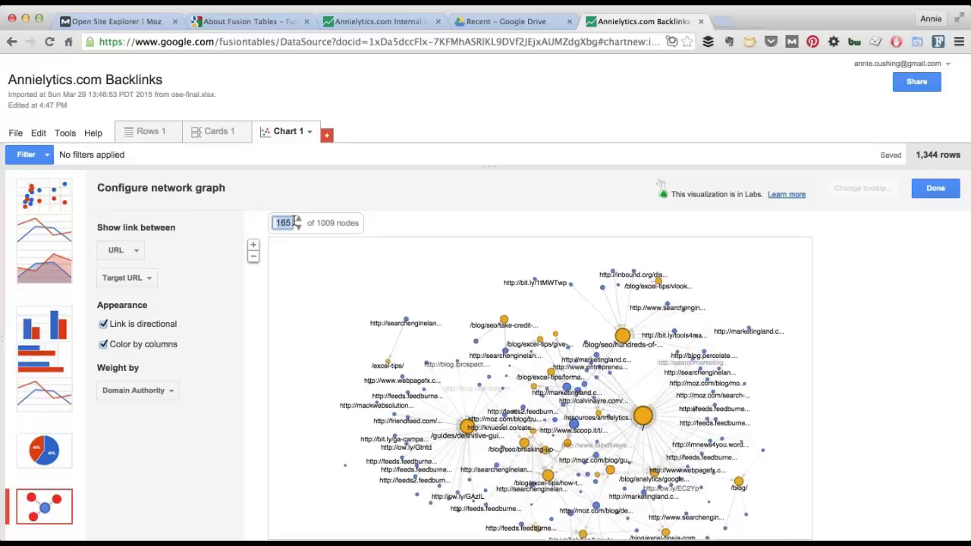
text(1009)
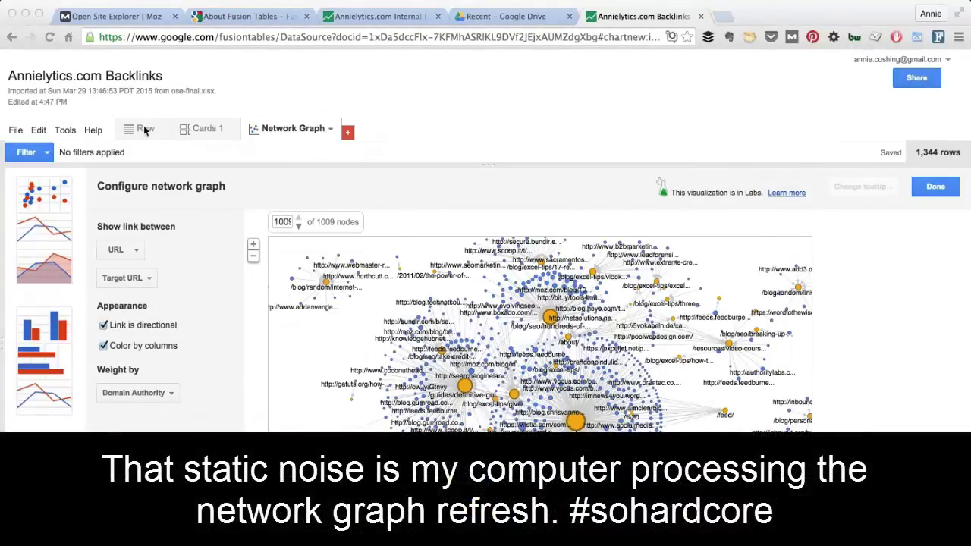
Change the backlinks table's access to 'Anyone with the link' in the Publish settings and save
click(330, 129)
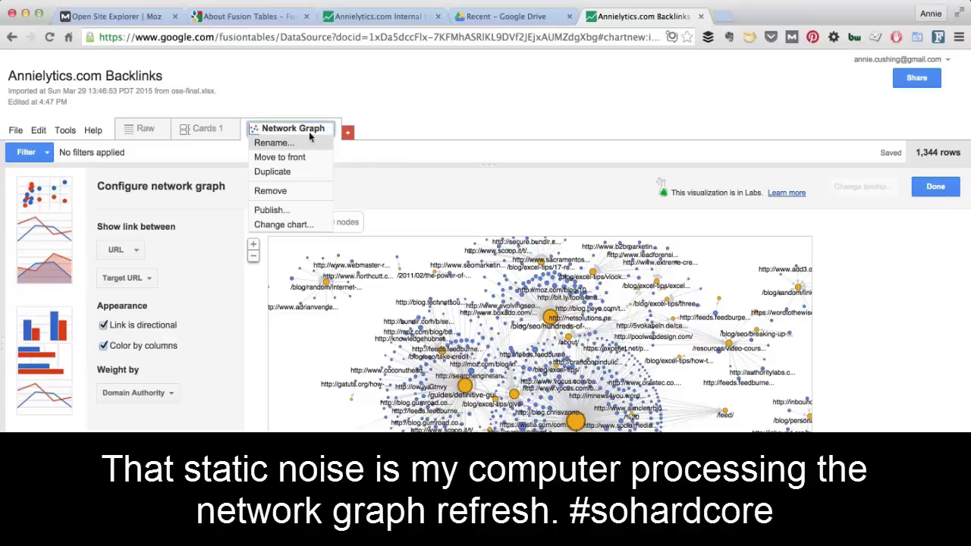
click(310, 135)
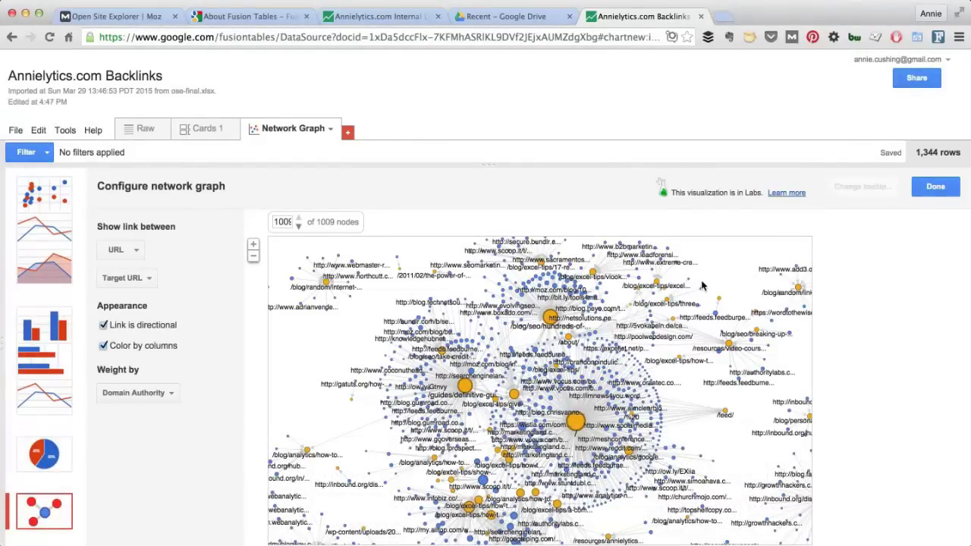
click(66, 132)
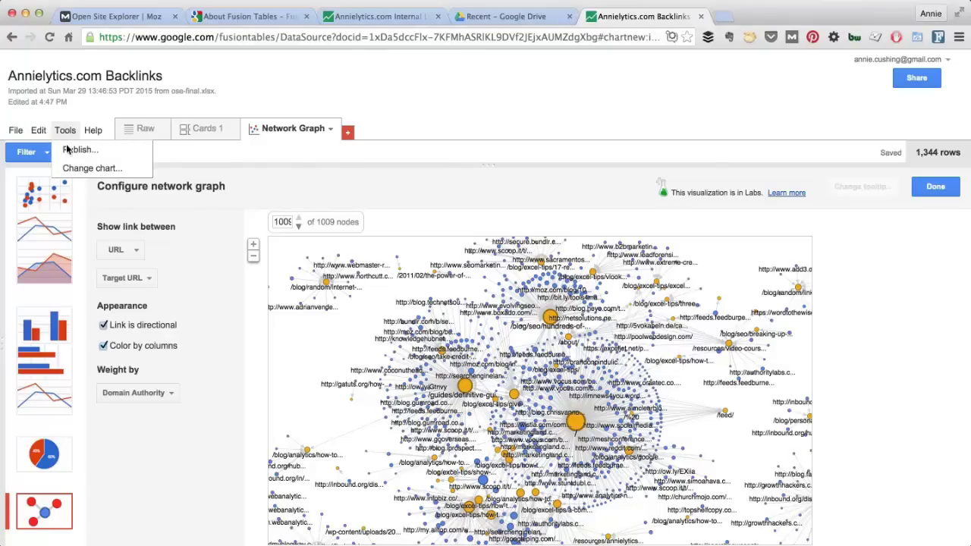
click(67, 150)
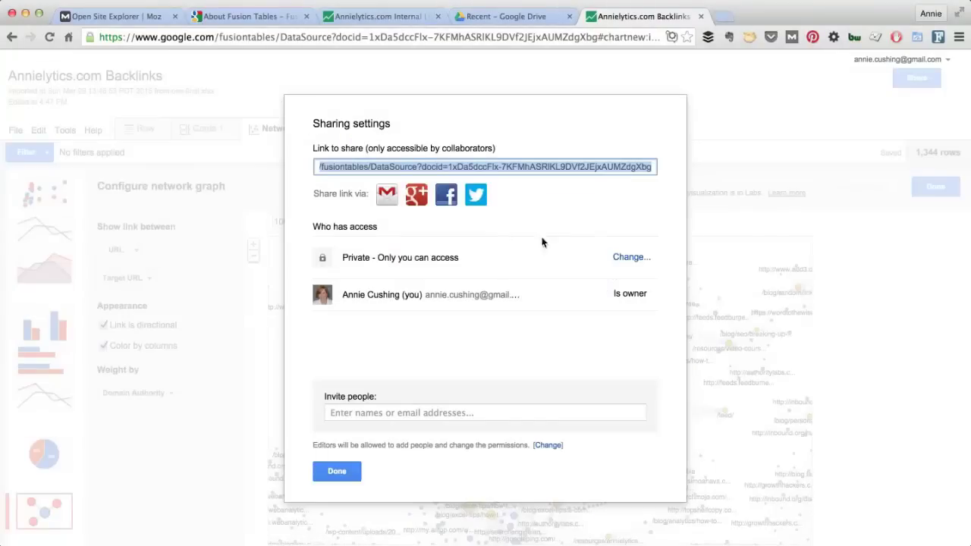
click(631, 258)
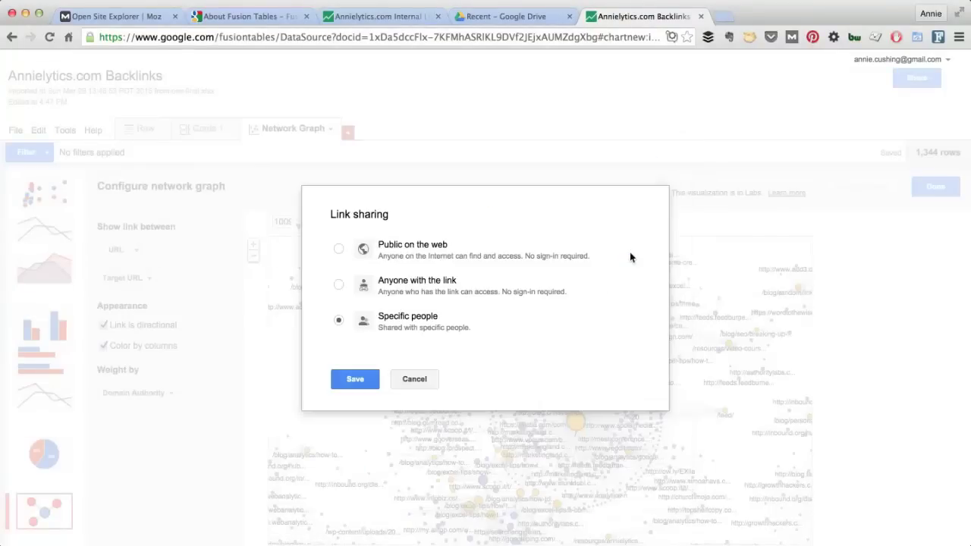
click(339, 285)
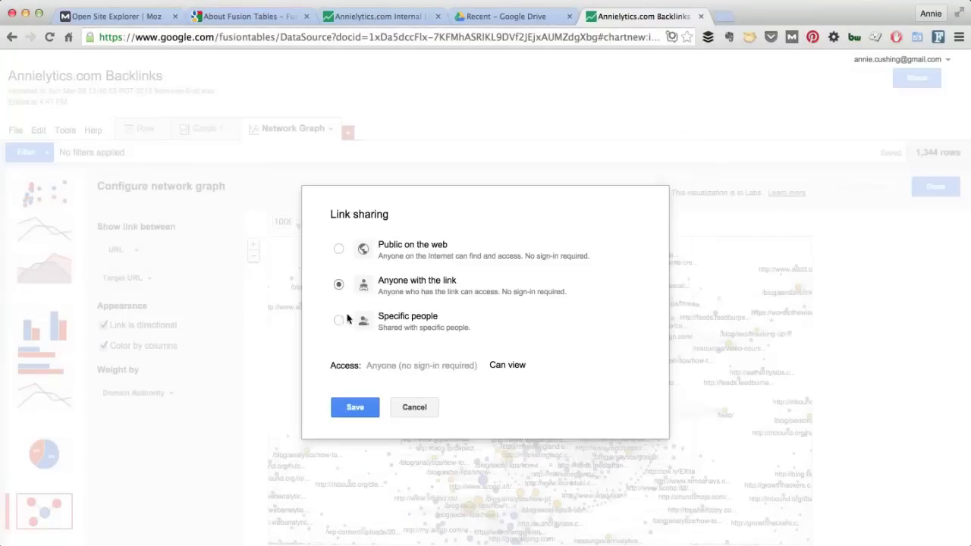
click(354, 407)
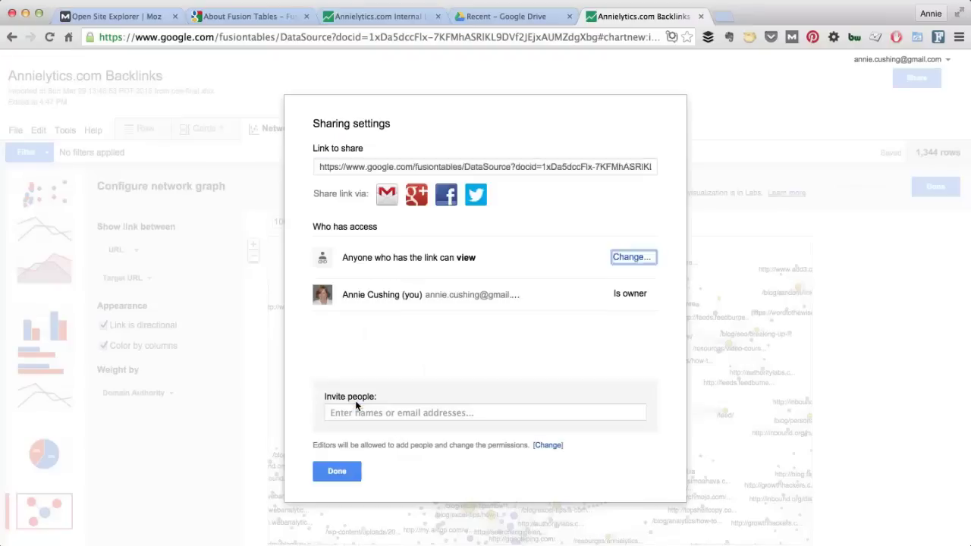
click(335, 472)
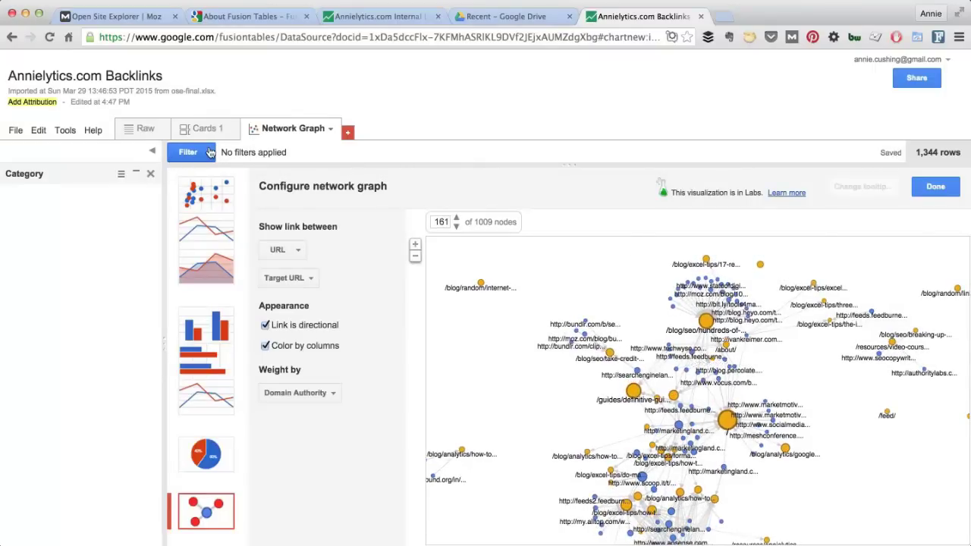
Resize the graph's iframe embed code to width 600 and height 500, then select it for copying
click(64, 130)
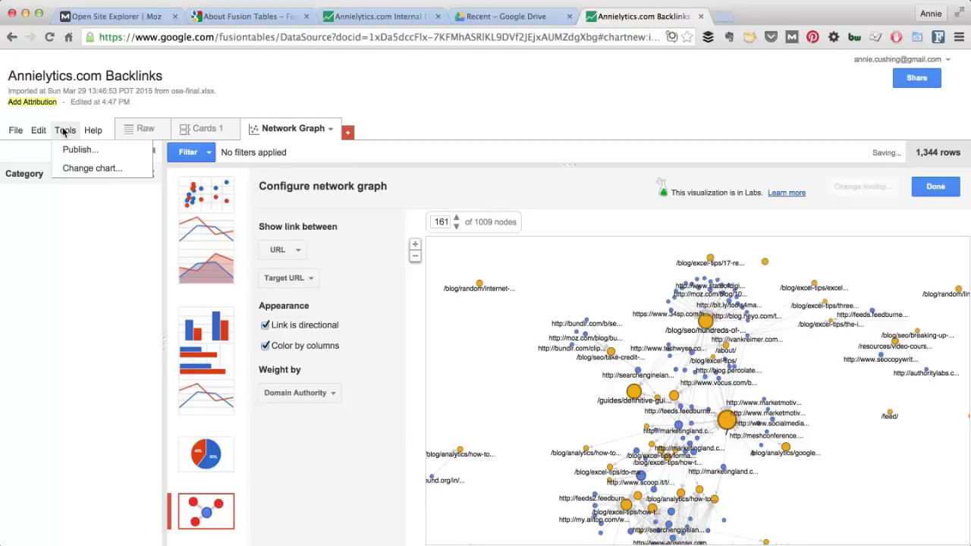
click(71, 150)
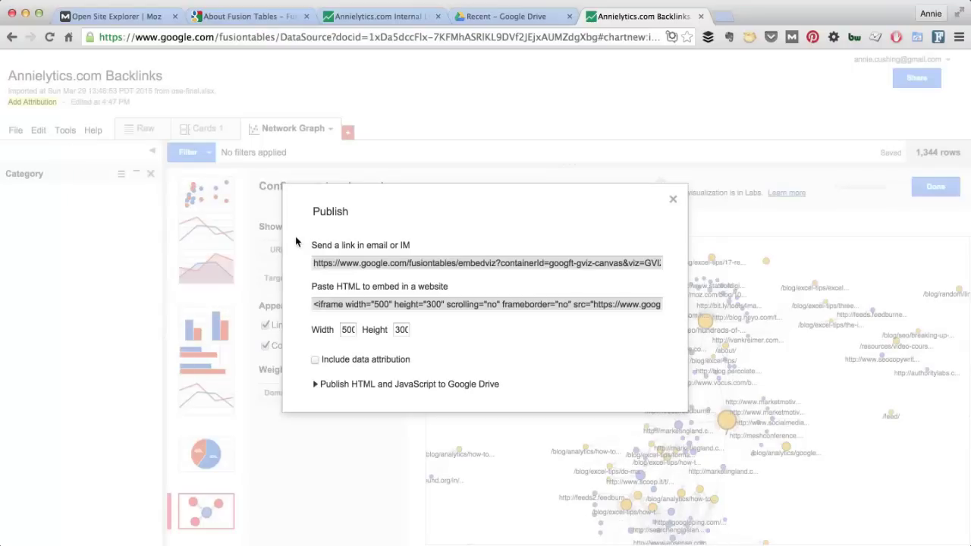
click(343, 327)
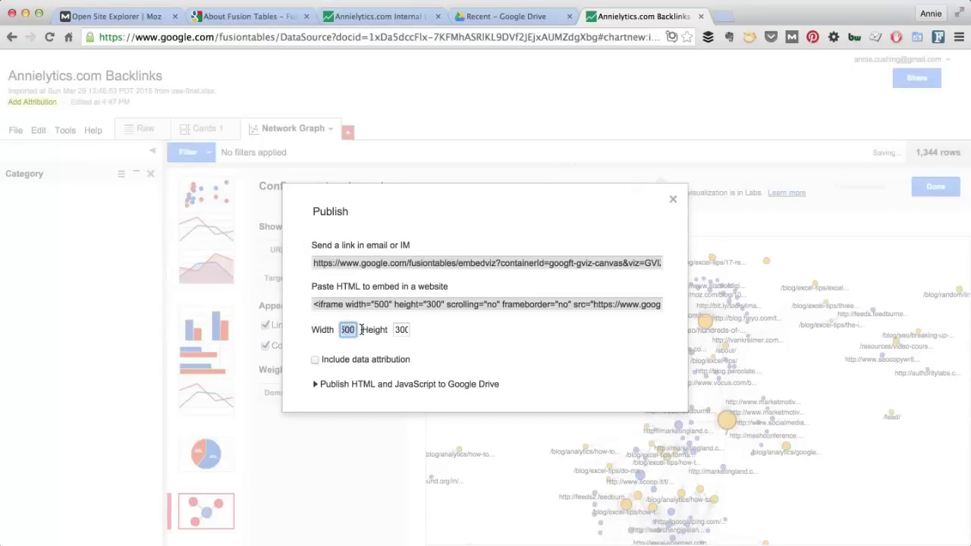
text(600)
click(432, 304)
click(402, 330)
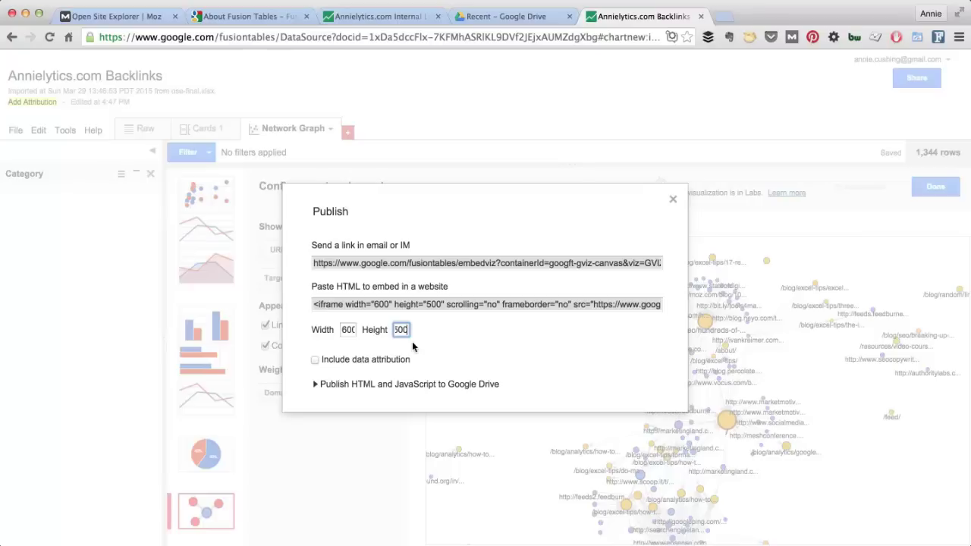
text(500)
click(366, 303)
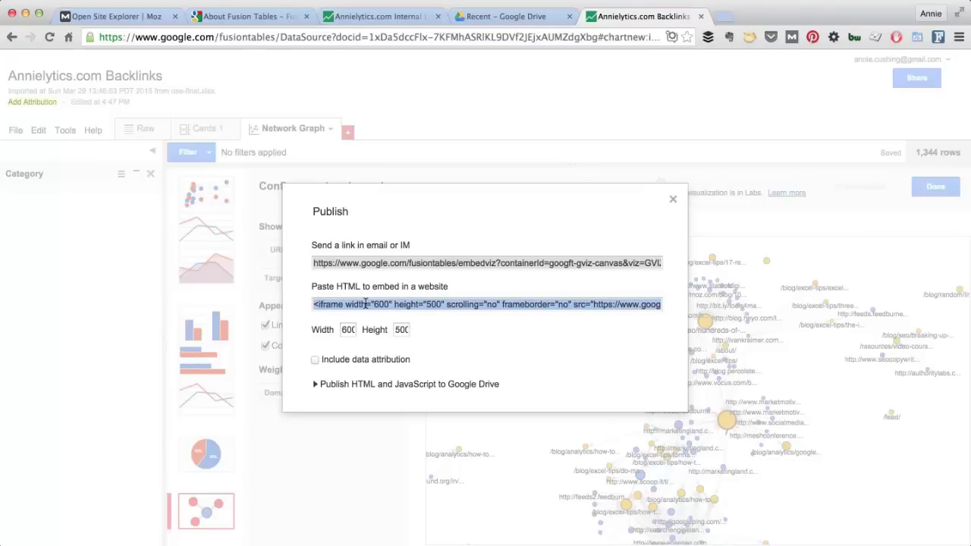
click(673, 200)
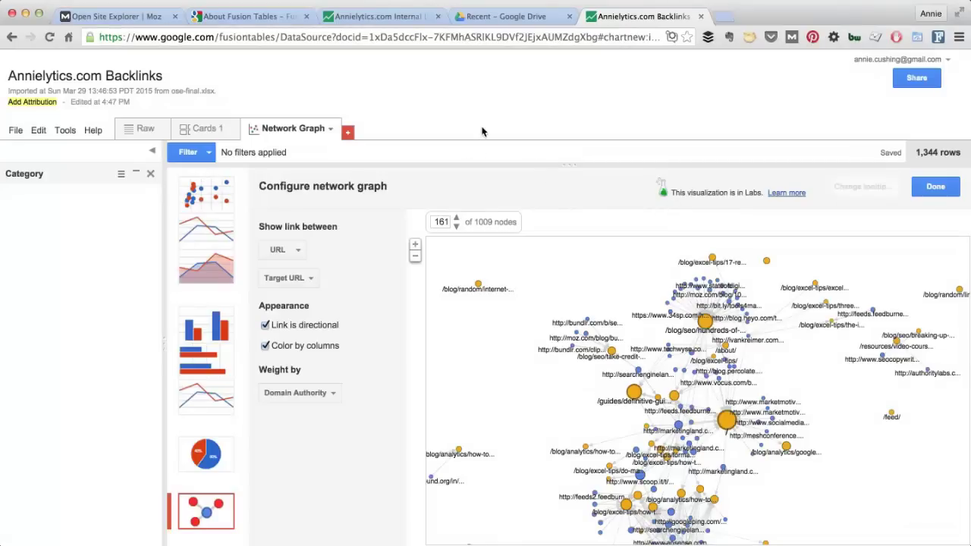